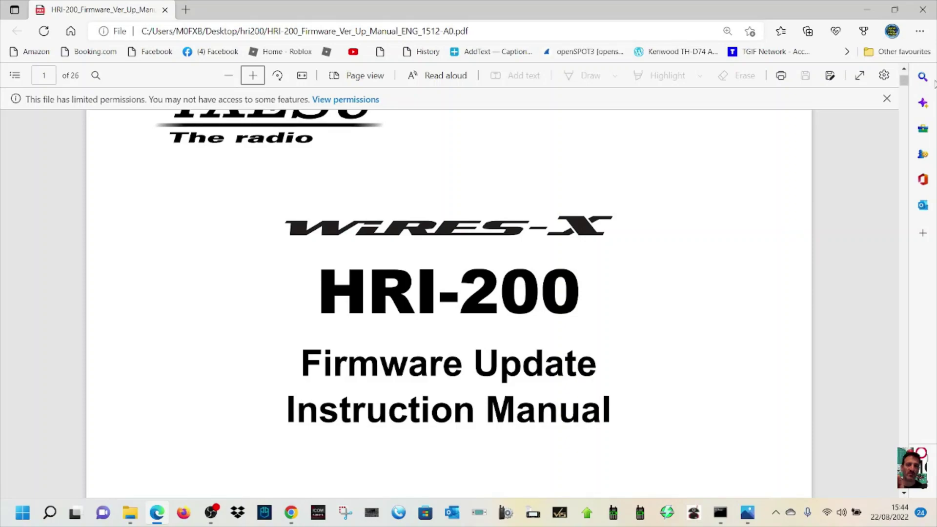
- Read the HRI-200 firmware update manual's opening pages, covering the system requirements and the installation procedure
drag(906, 85, 912, 216)
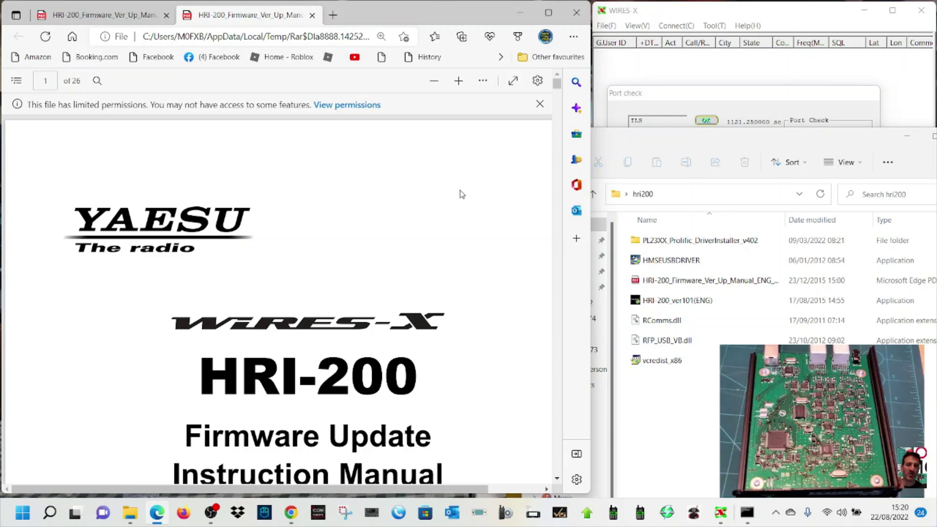
scroll(477, 214, down, 5)
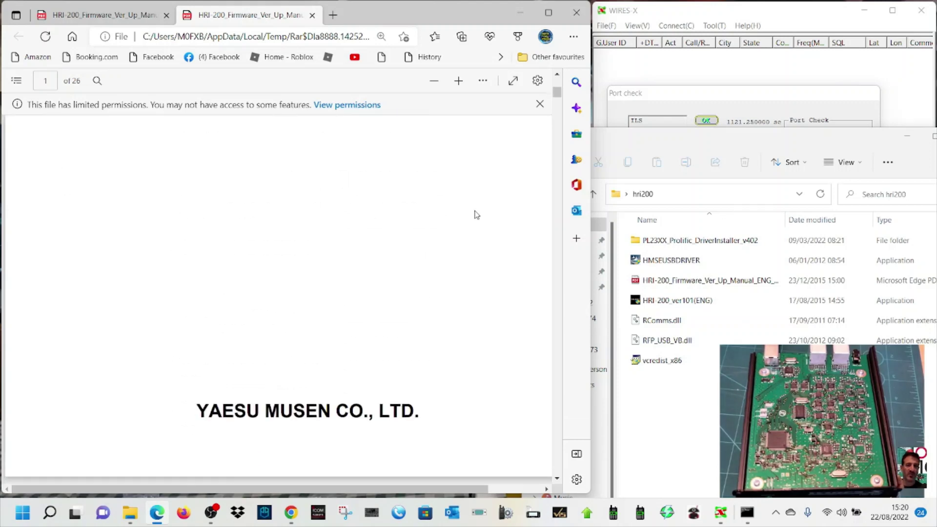
scroll(477, 215, down, 15)
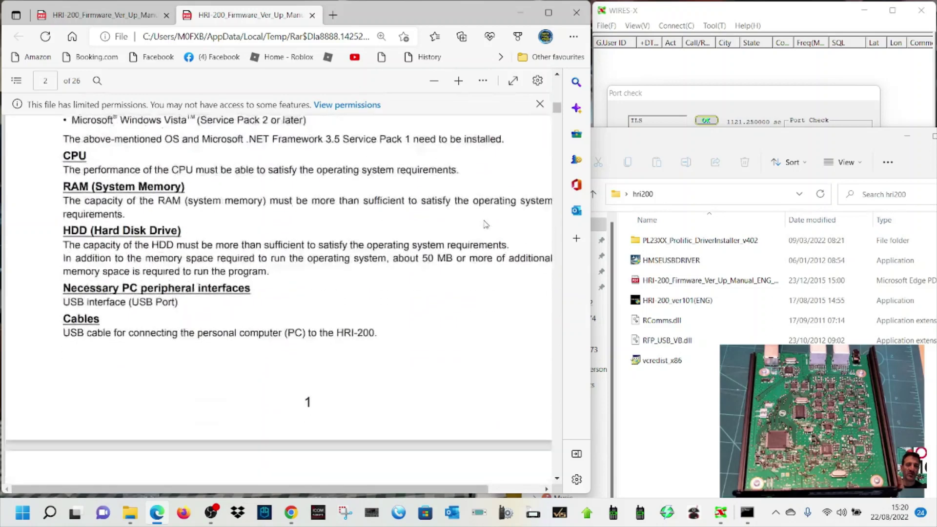
scroll(486, 224, down, 5)
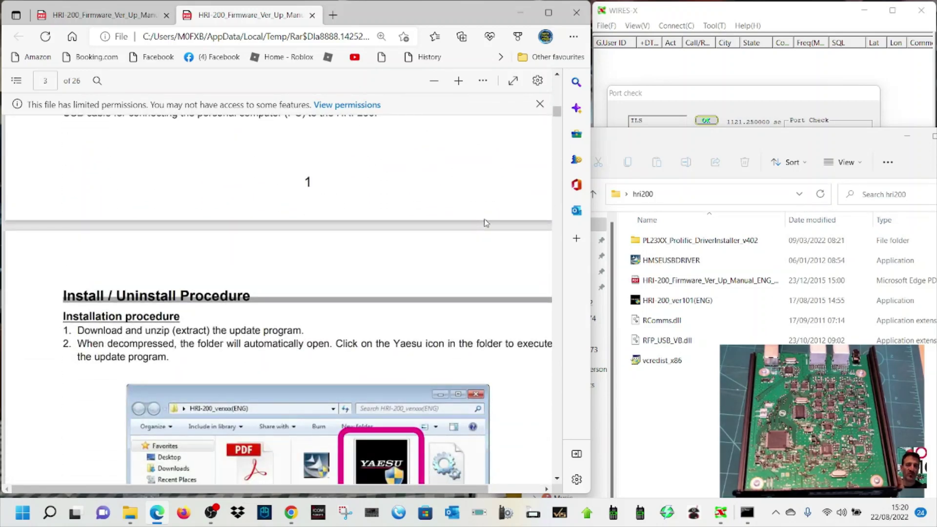
scroll(486, 224, down, 6)
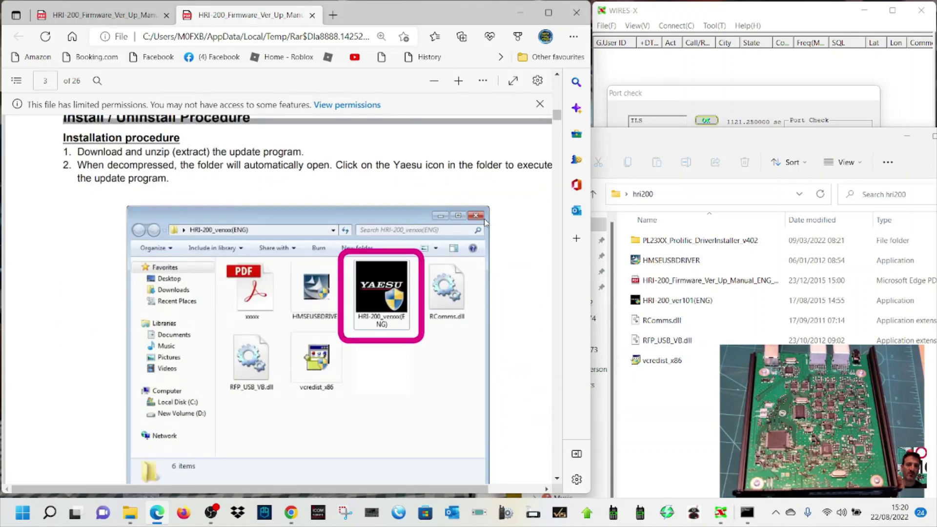
scroll(490, 222, up, 7)
scroll(489, 222, down, 5)
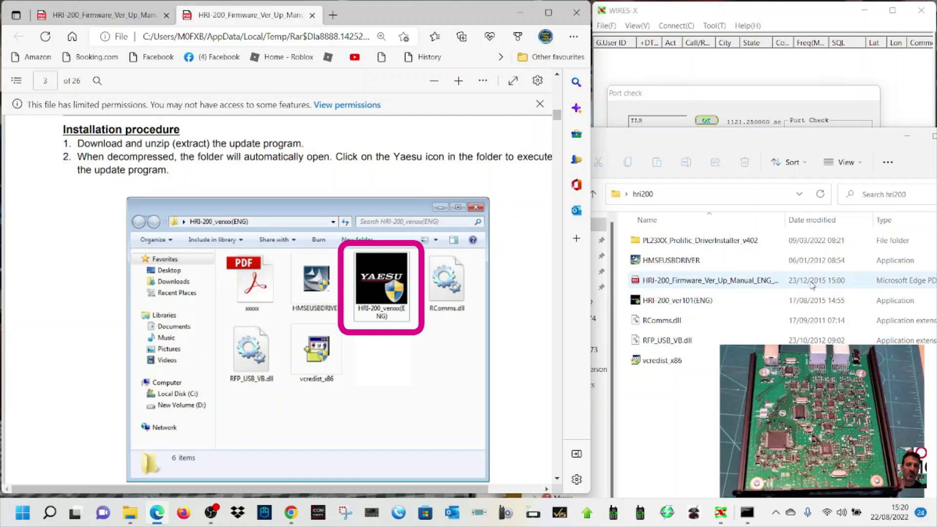
click(291, 518)
click(292, 519)
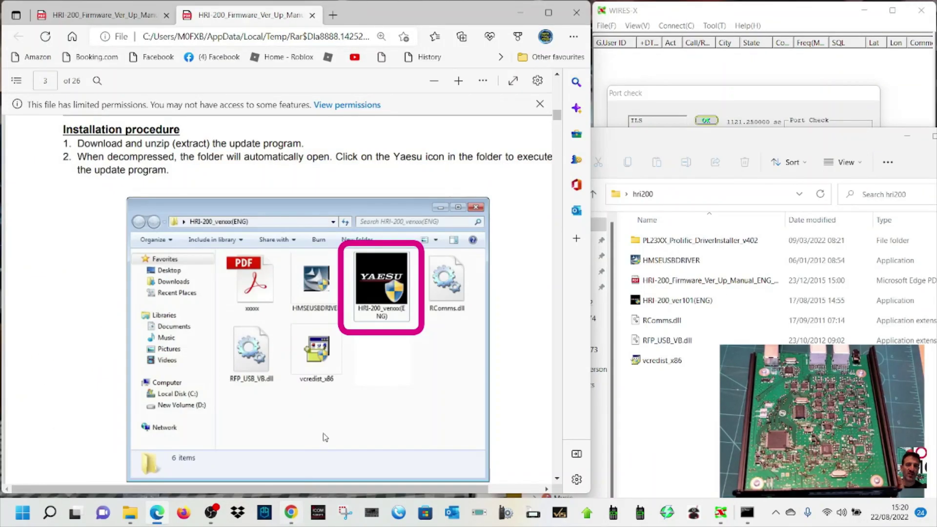
- Read the manual's uninstall procedure, programmer start-up screen section and first USB driver installation page
scroll(404, 341, down, 10)
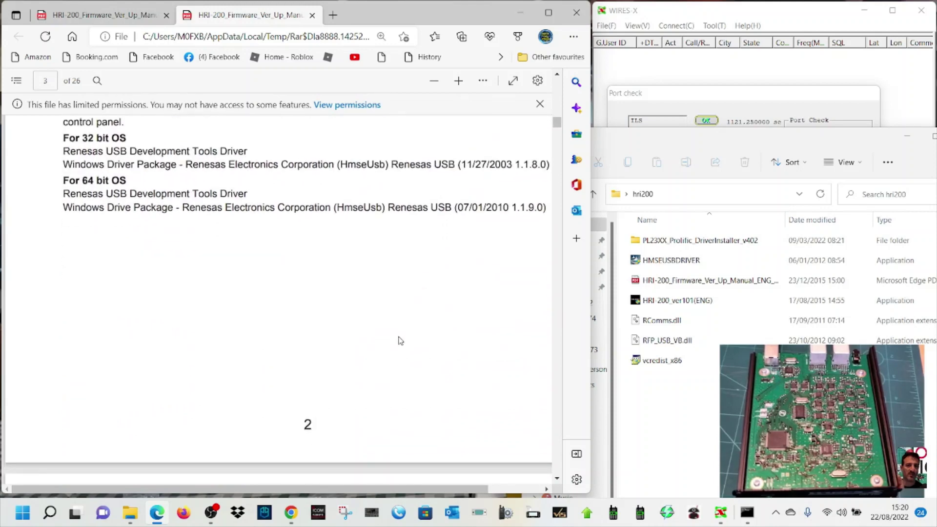
scroll(477, 325, down, 3)
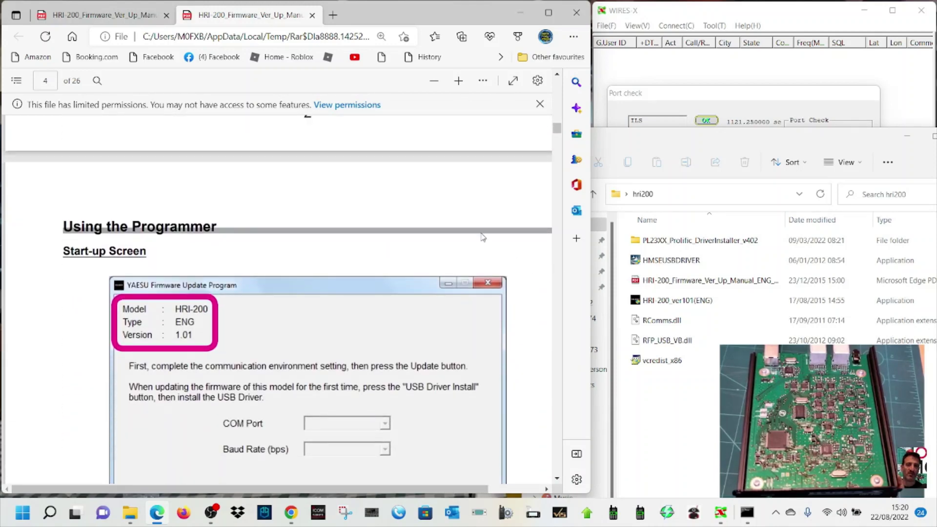
scroll(484, 238, down, 1)
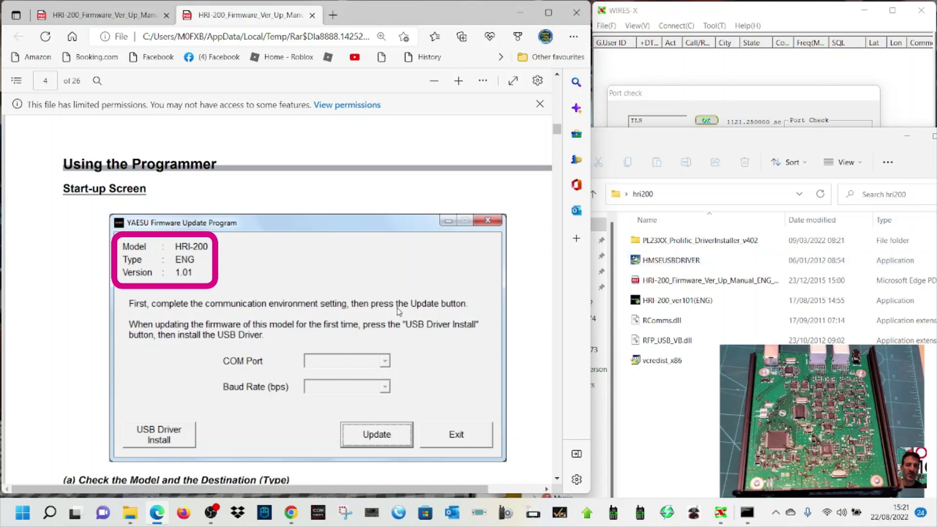
scroll(399, 311, down, 10)
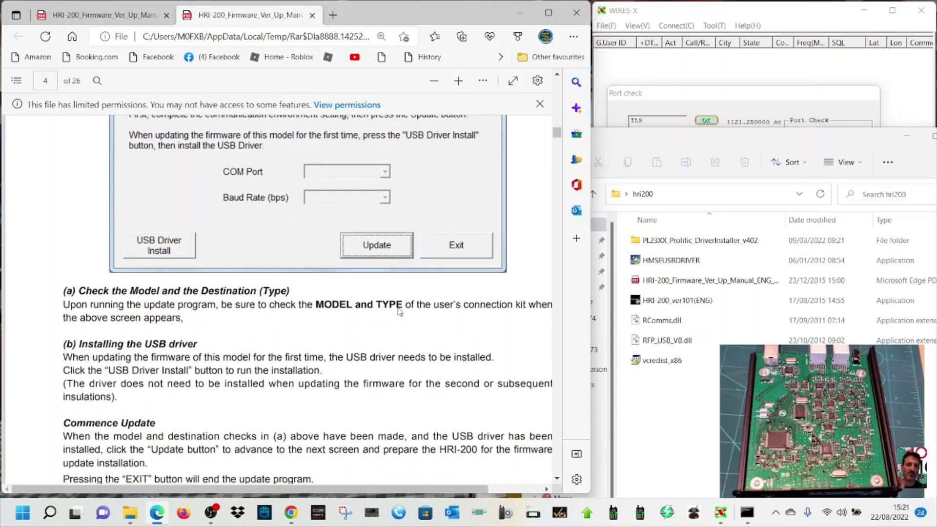
scroll(442, 342, down, 10)
scroll(444, 344, up, 5)
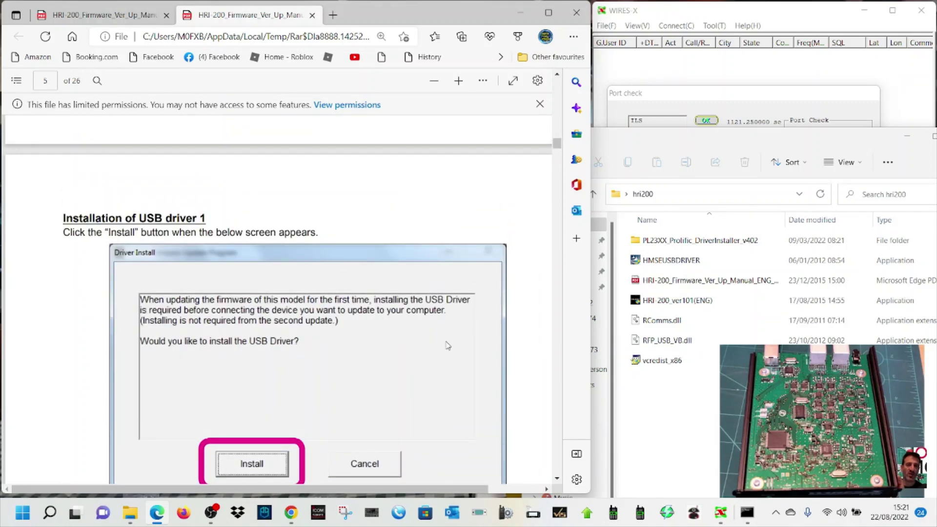
scroll(448, 345, down, 5)
scroll(444, 345, up, 3)
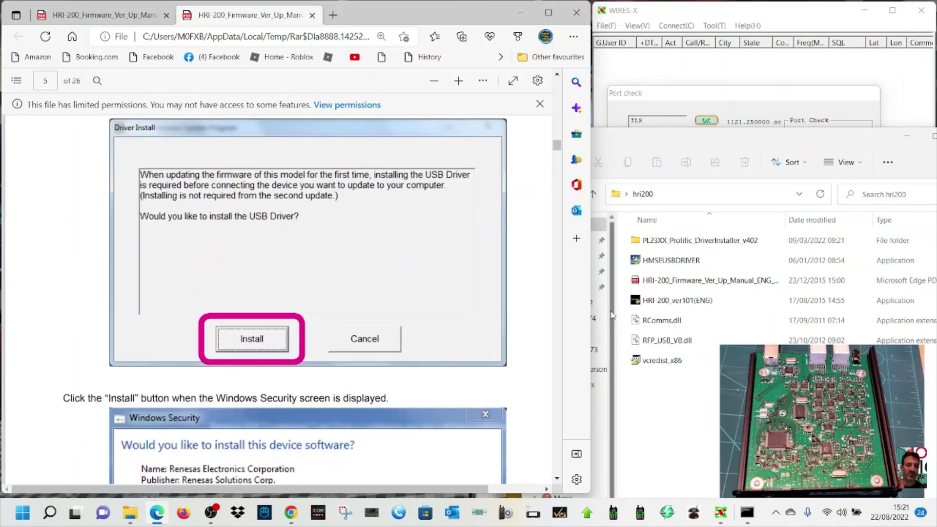
- Select the HMSEUSBDRIVER application in the hri200 folder and preview the open command window
click(727, 263)
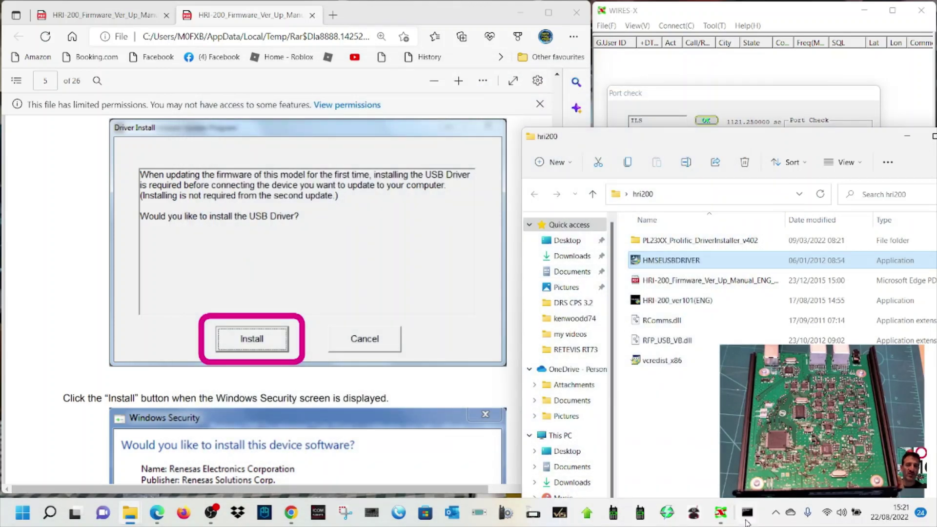
mouse_move(744, 517)
mouse_move(709, 434)
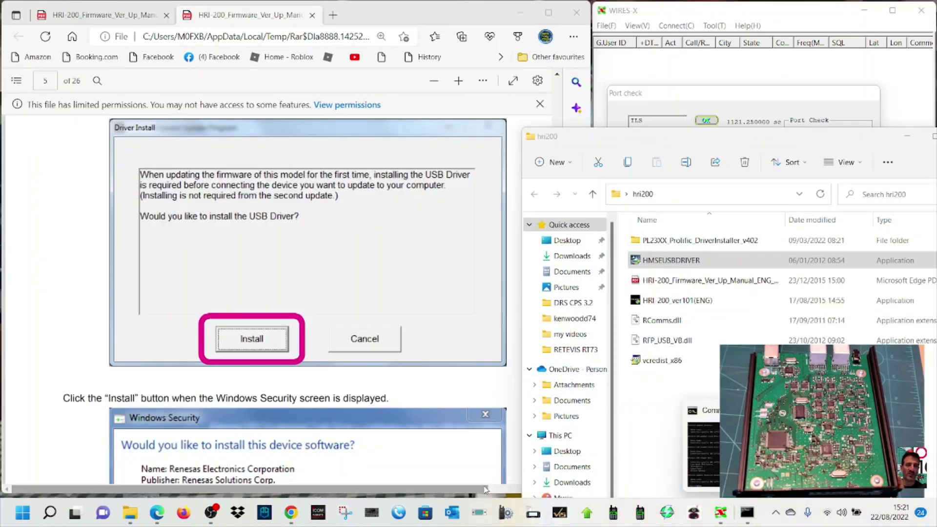
- Launch the HRI-200_ver101(ENG) firmware updater from the hri200 folder and move its window beside the manual
scroll(271, 269, down, 4)
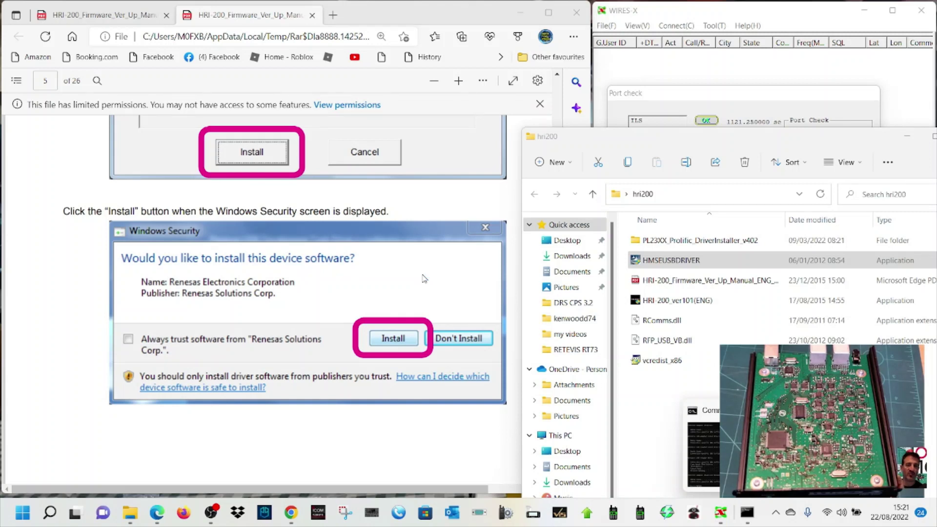
scroll(425, 279, up, 15)
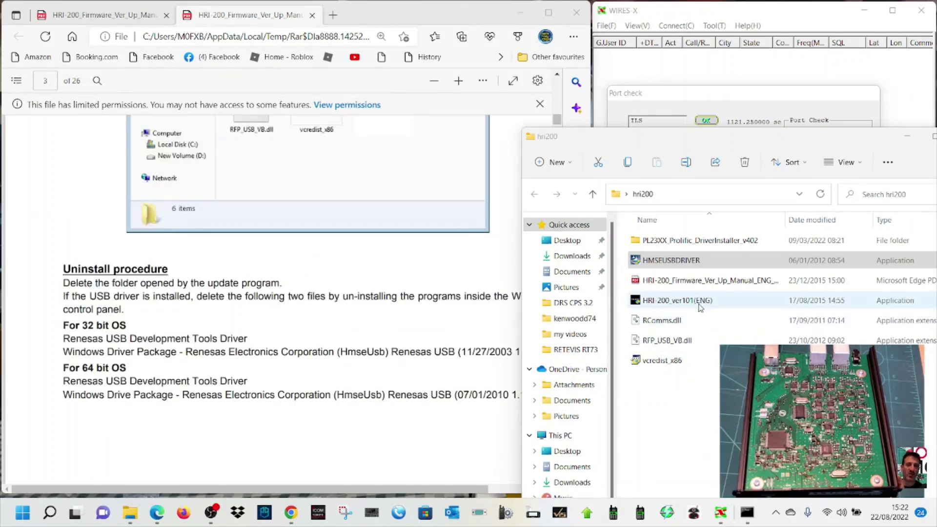
double_click(701, 306)
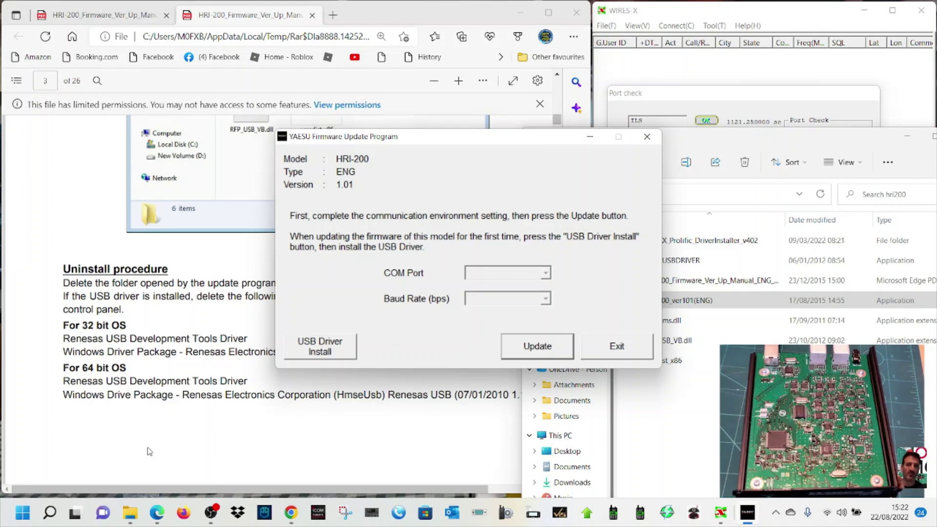
drag(486, 138, 709, 198)
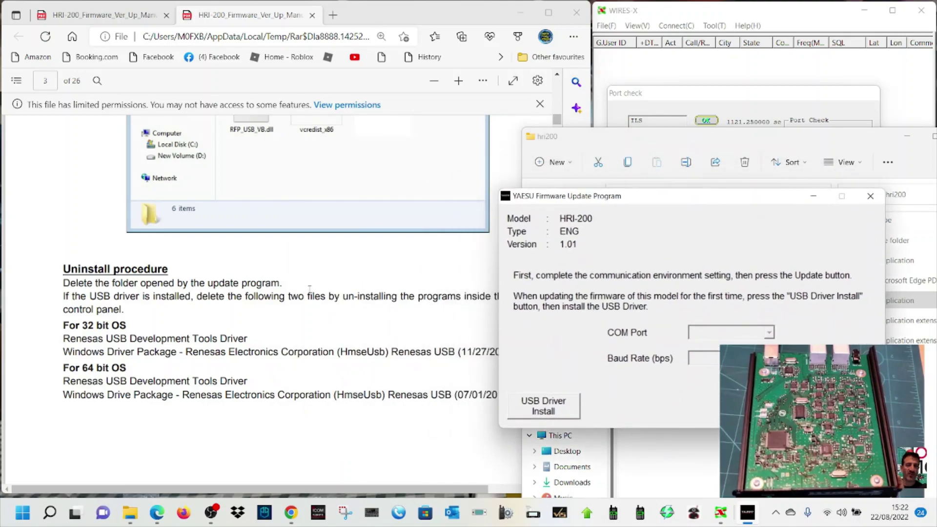
- Review the manual from the system requirements through the USB driver 1 installation and the Microsoft Visual C++ 2008 Redistributable setup
scroll(309, 289, up, 15)
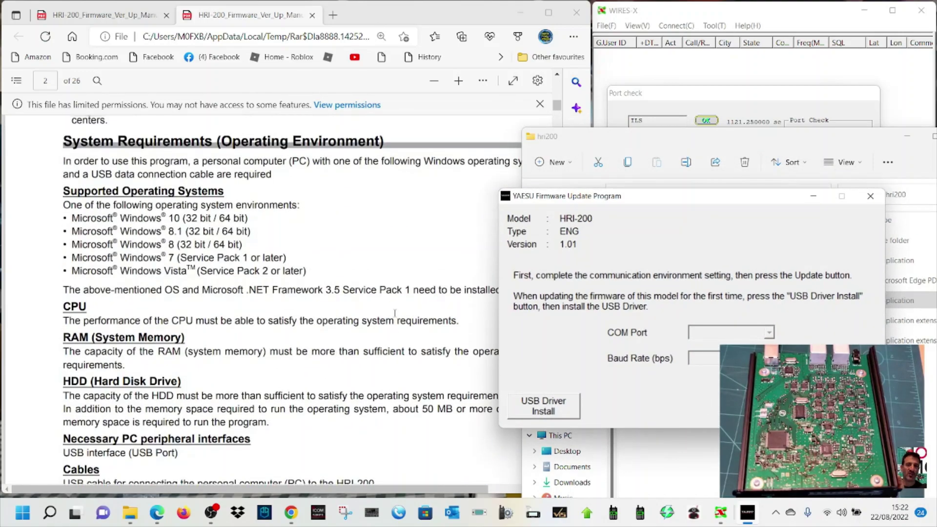
scroll(395, 313, up, 12)
scroll(400, 321, down, 13)
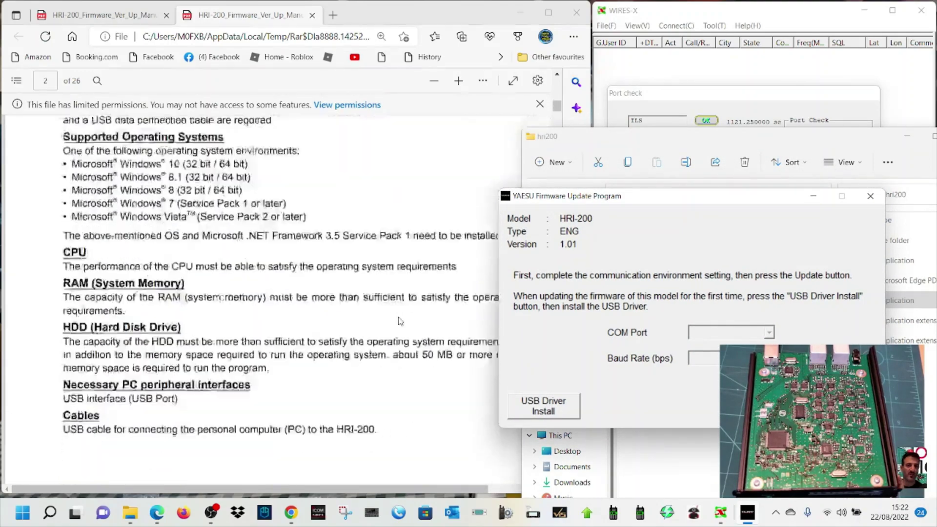
scroll(401, 321, down, 20)
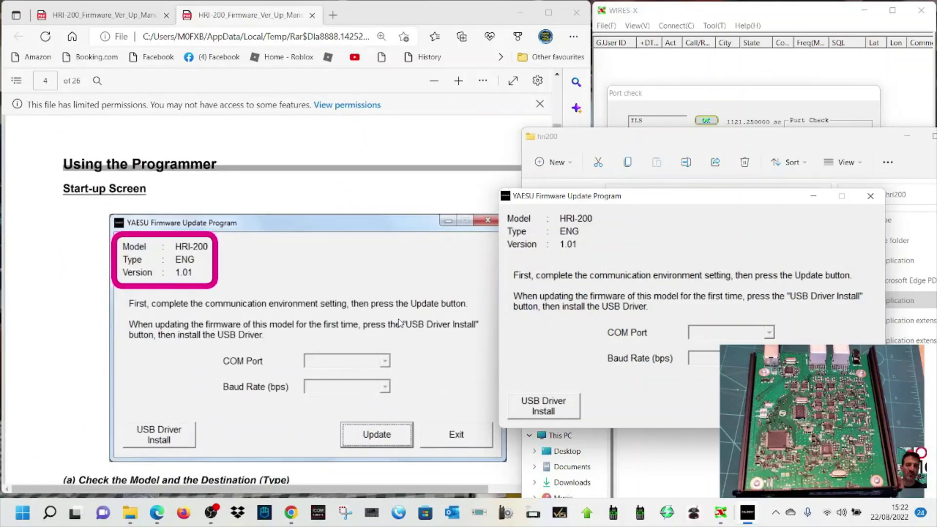
scroll(399, 324, down, 15)
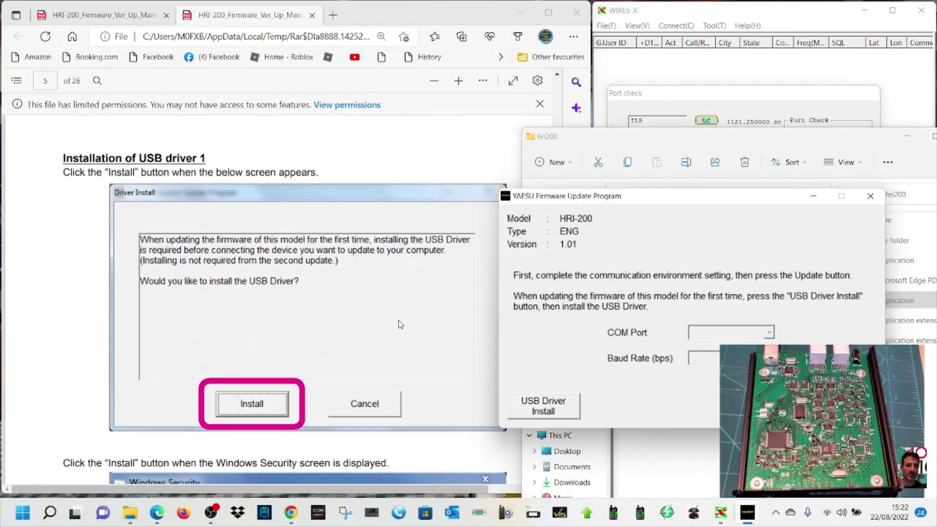
scroll(400, 324, down, 1)
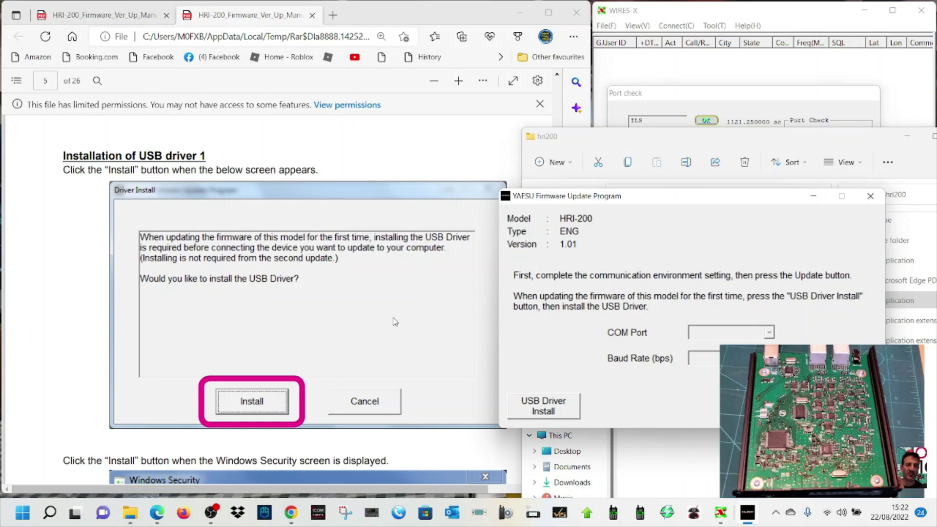
scroll(395, 322, down, 6)
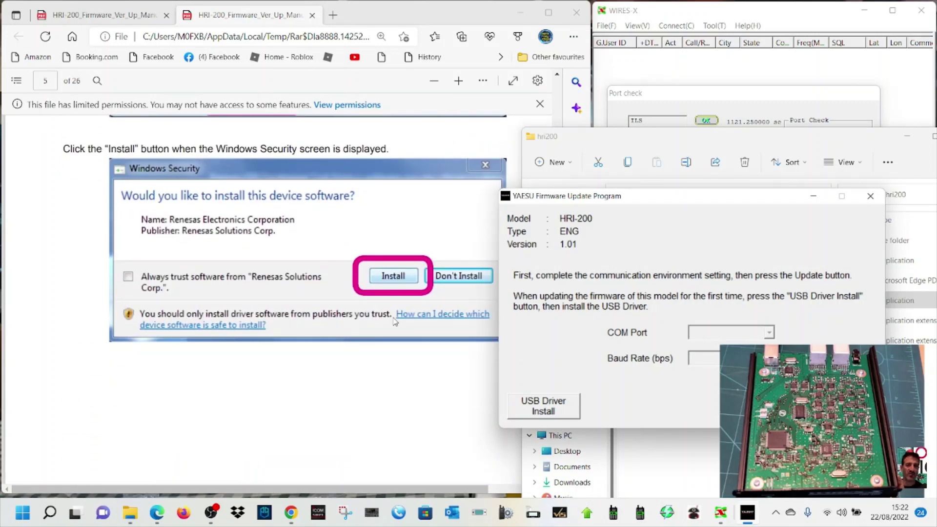
scroll(396, 322, down, 12)
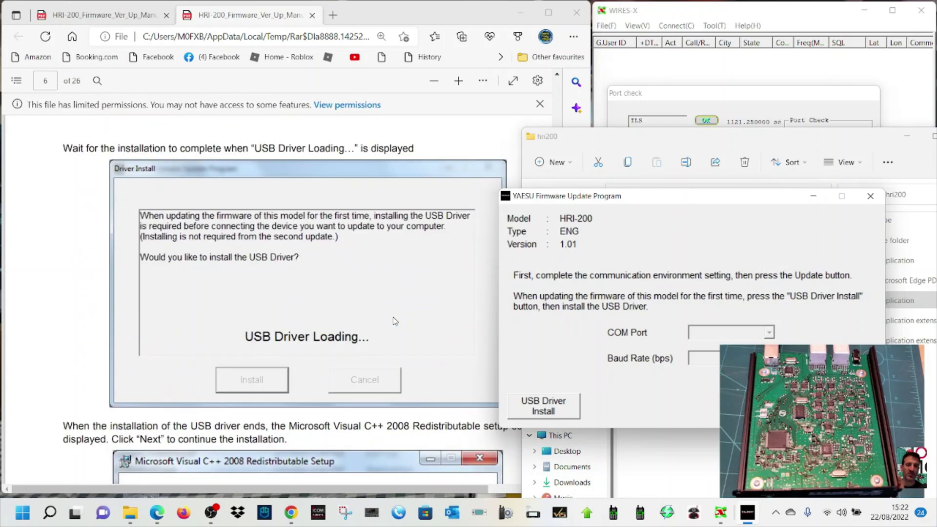
scroll(395, 321, up, 5)
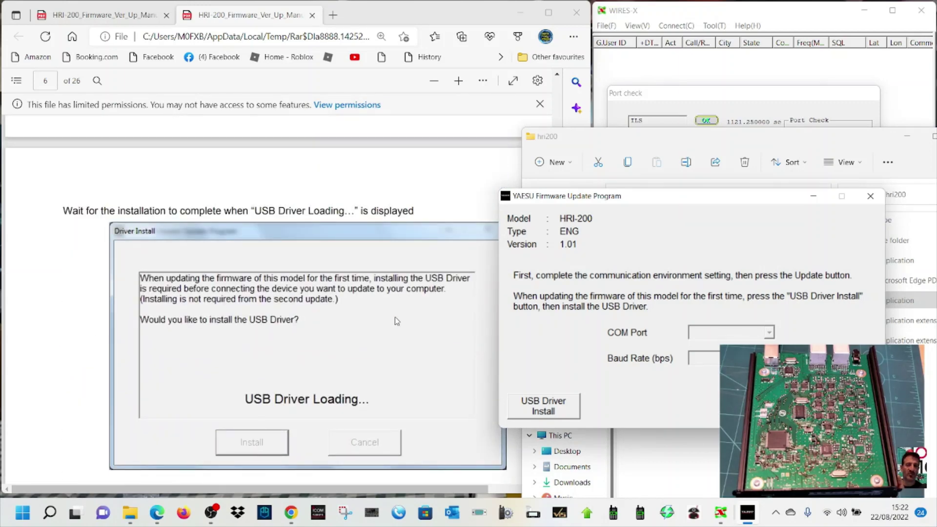
scroll(398, 319, down, 11)
scroll(400, 319, up, 5)
scroll(400, 320, down, 1)
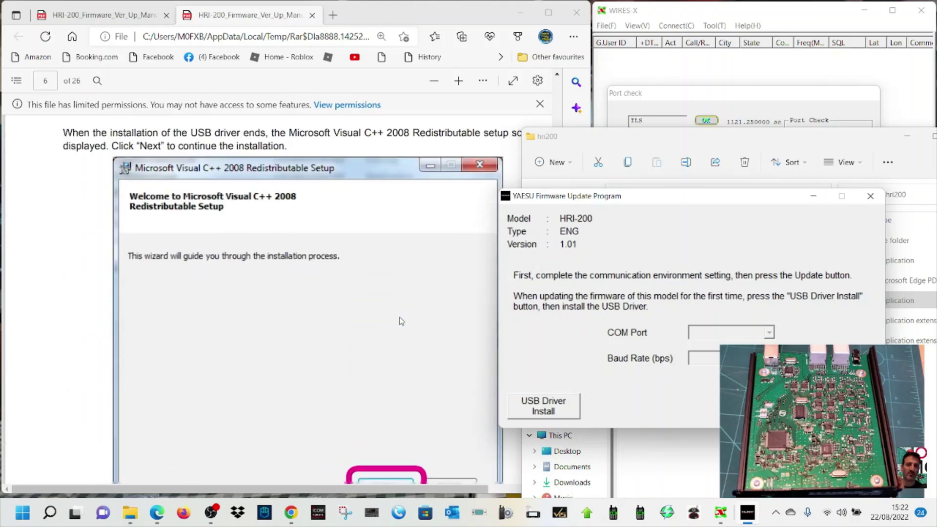
scroll(402, 321, down, 15)
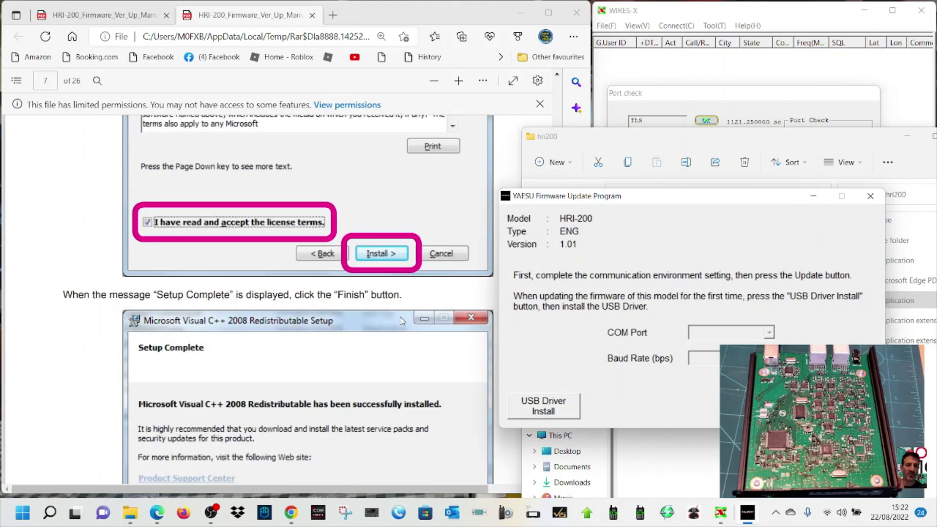
- Read the manual's instructions for preparing the device, removing the HRI-200's top case and switching it to program writing mode
scroll(401, 320, down, 15)
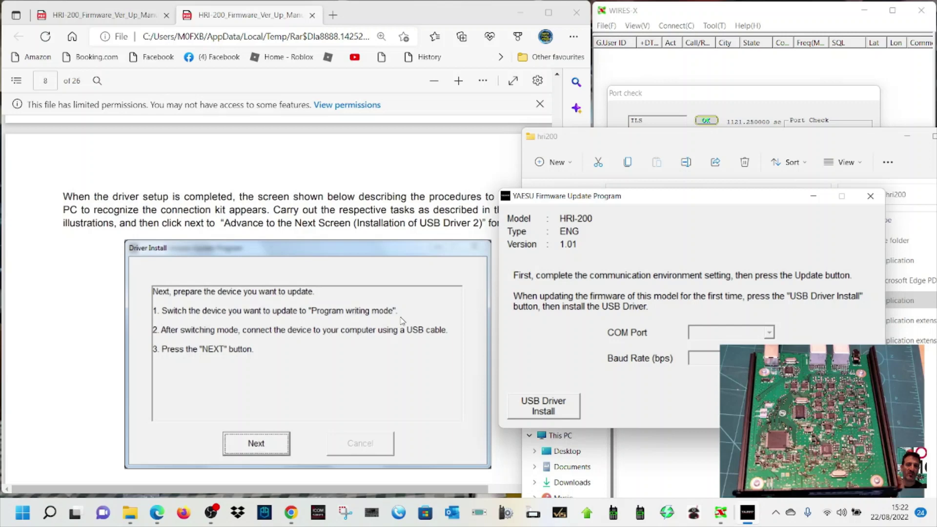
scroll(402, 321, down, 3)
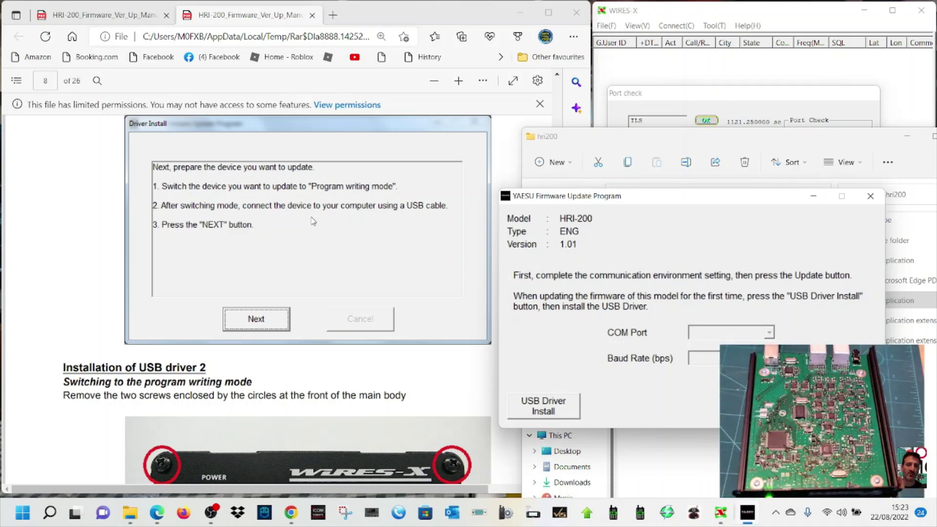
scroll(405, 269, down, 5)
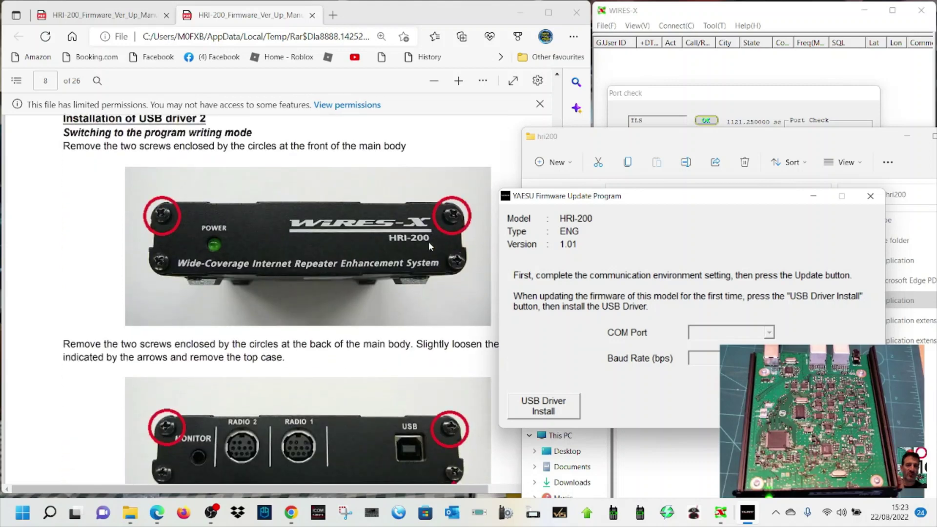
scroll(428, 242, down, 4)
scroll(426, 242, up, 4)
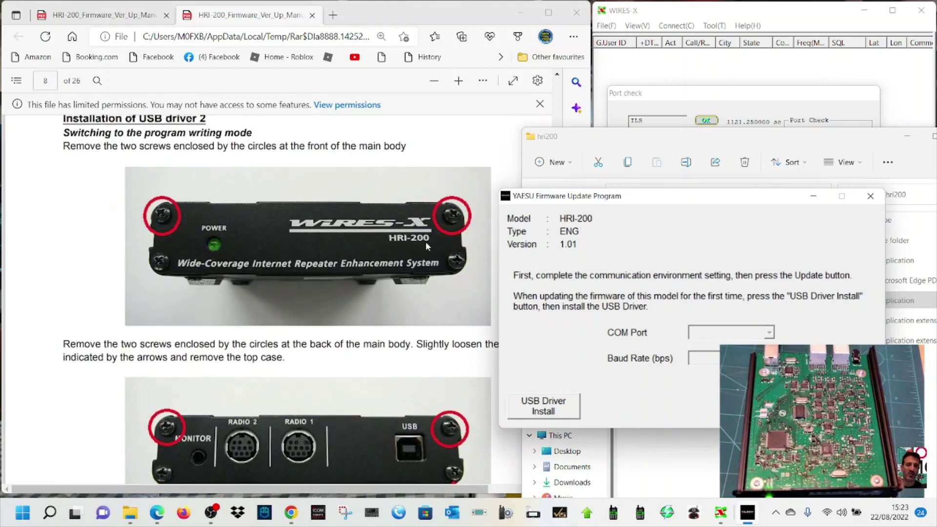
scroll(426, 242, down, 2)
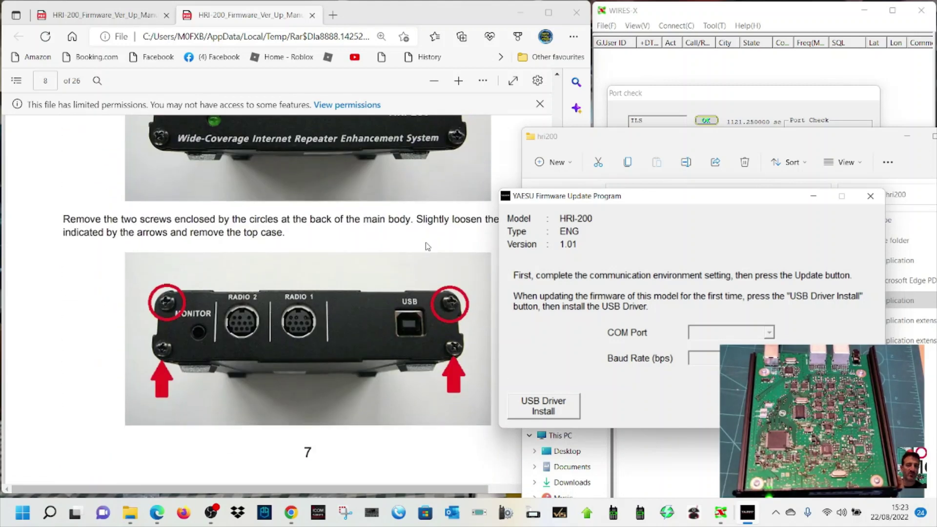
scroll(427, 247, down, 12)
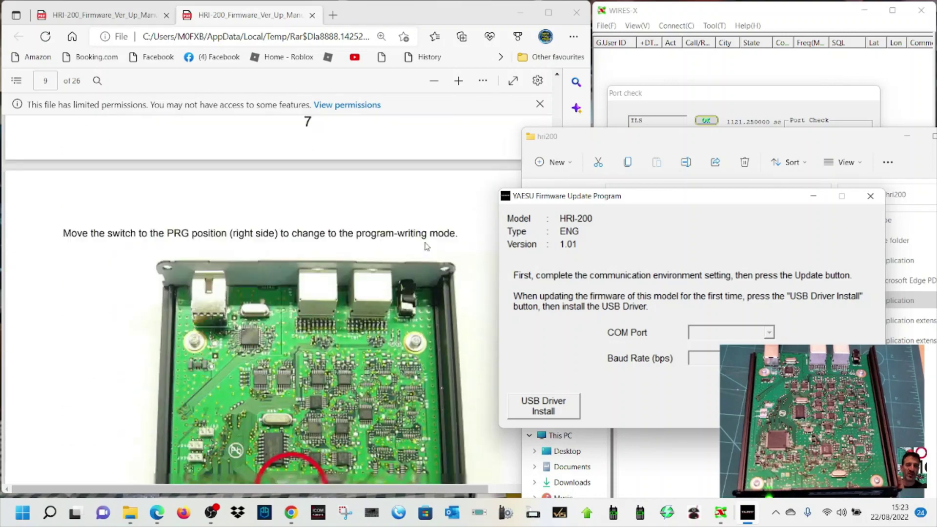
- Read the manual's instructions for moving the switch to PRG, connecting the USB cable and checking Generic Boot USB Direct in Device Manager
scroll(426, 247, down, 8)
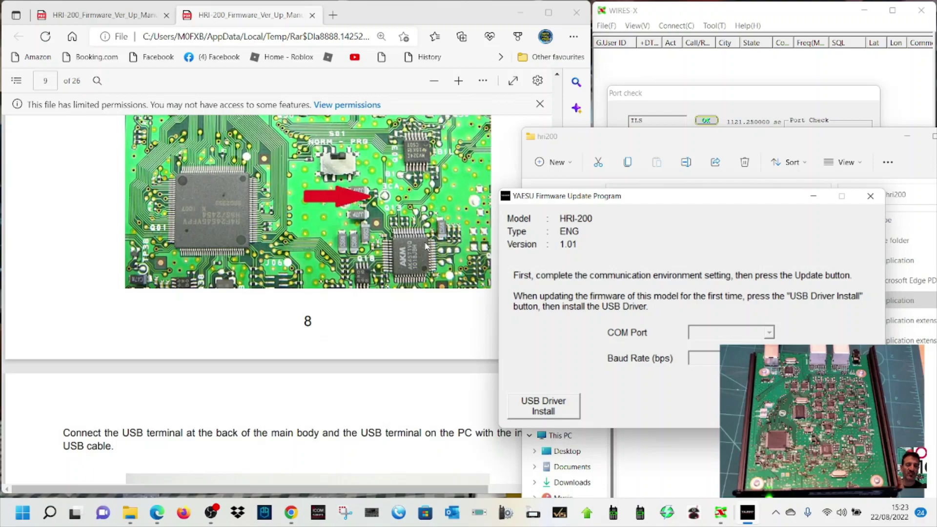
scroll(426, 247, down, 8)
scroll(426, 246, up, 3)
scroll(426, 247, down, 10)
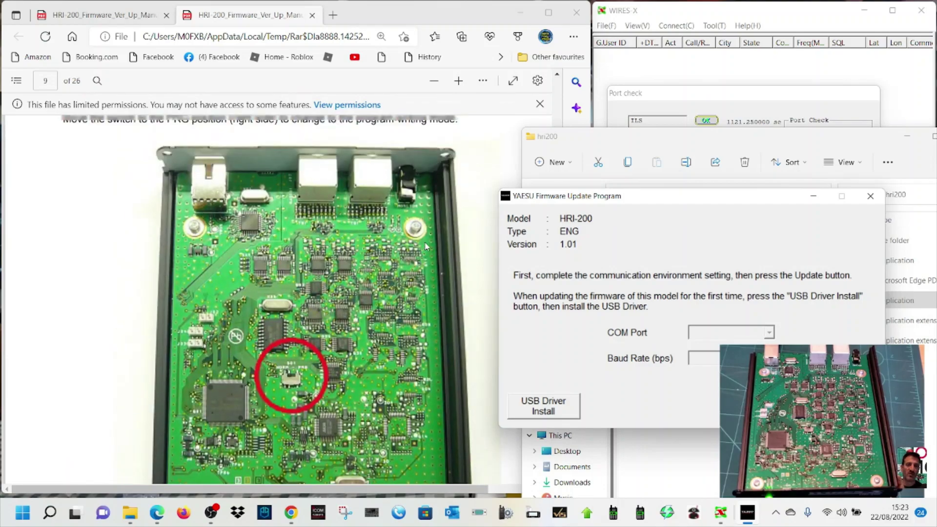
scroll(428, 248, down, 10)
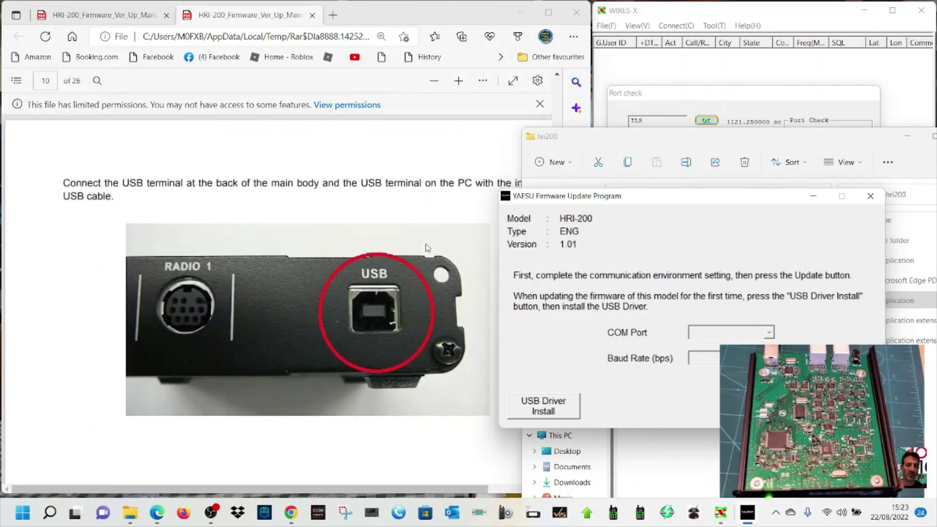
scroll(428, 248, down, 6)
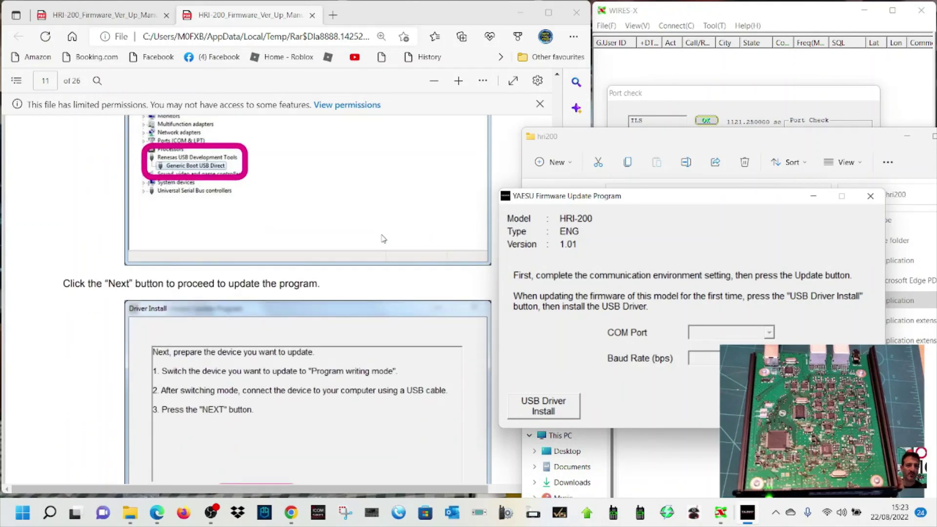
scroll(383, 239, up, 3)
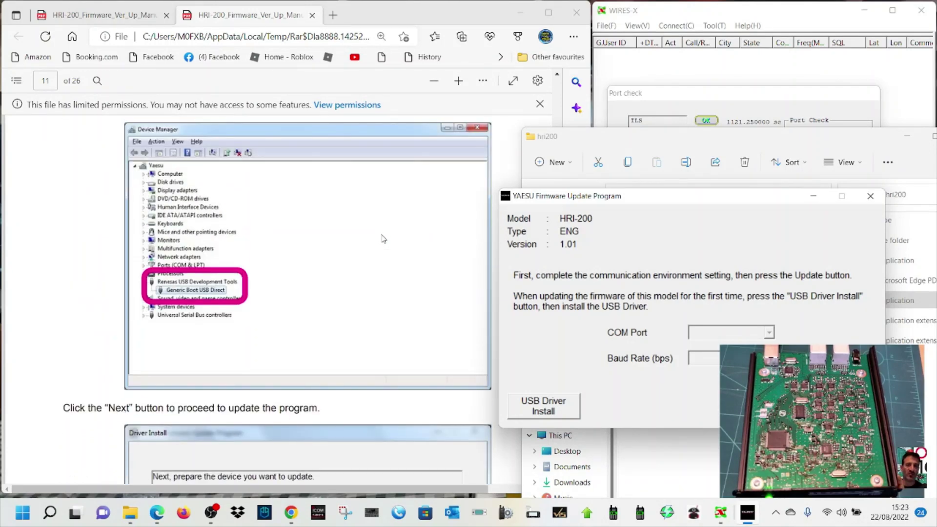
scroll(383, 238, down, 2)
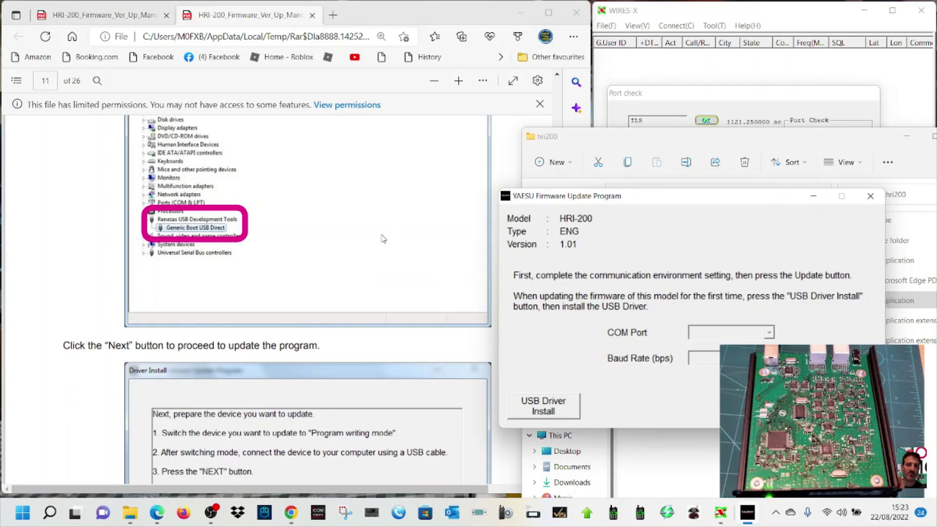
scroll(383, 239, down, 4)
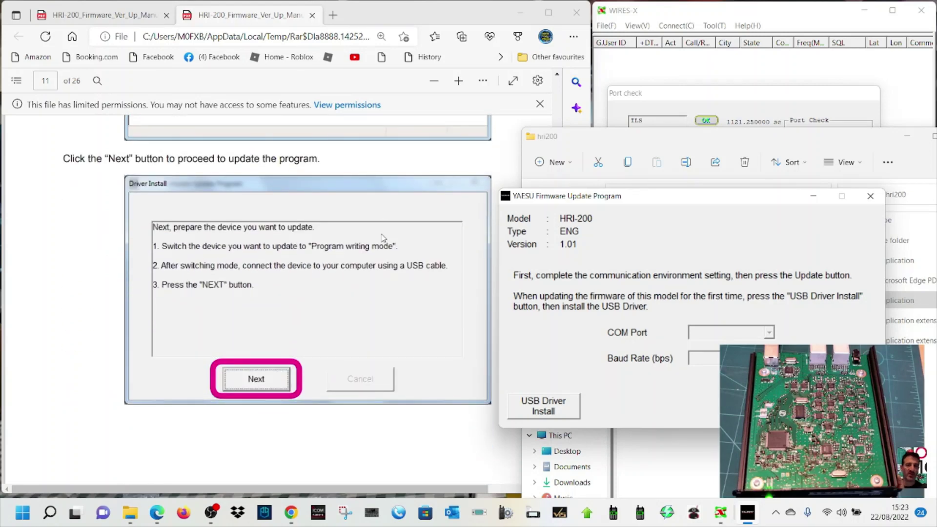
scroll(383, 239, down, 10)
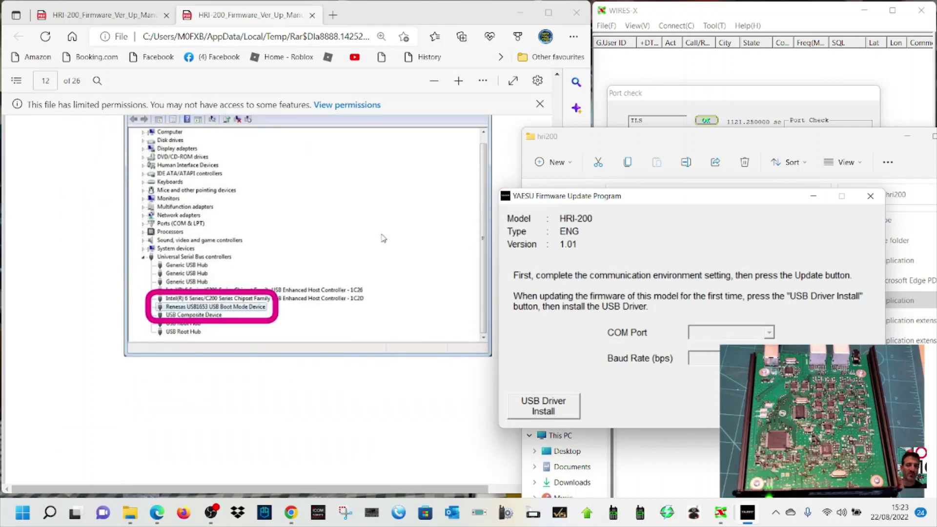
- Read the manual's driver update method for the Renesas USB1653 USB Boot Mode Device and its preparations for the update transfer
scroll(384, 239, down, 10)
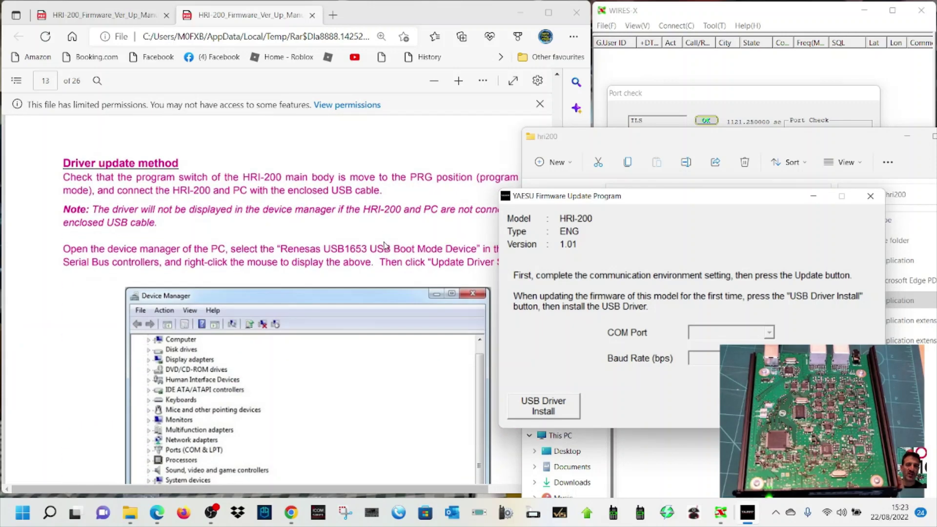
scroll(384, 245, down, 3)
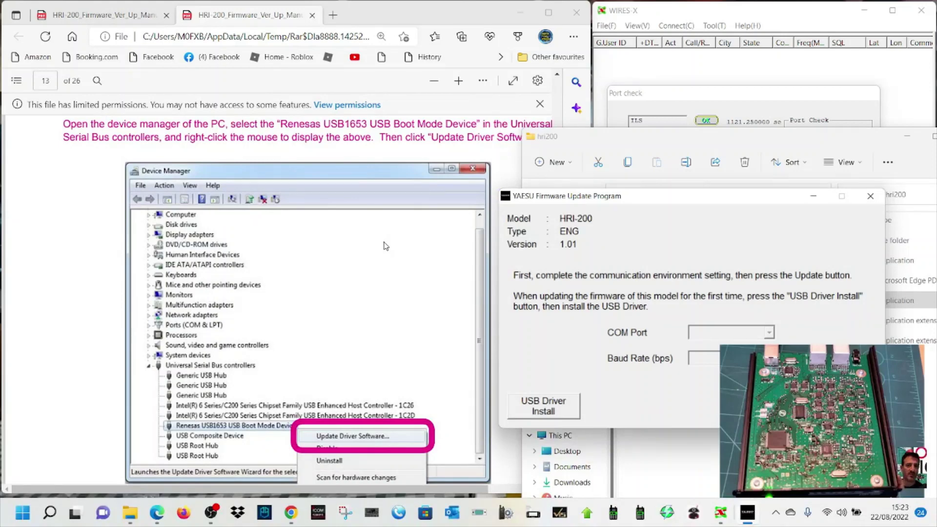
scroll(386, 245, down, 1)
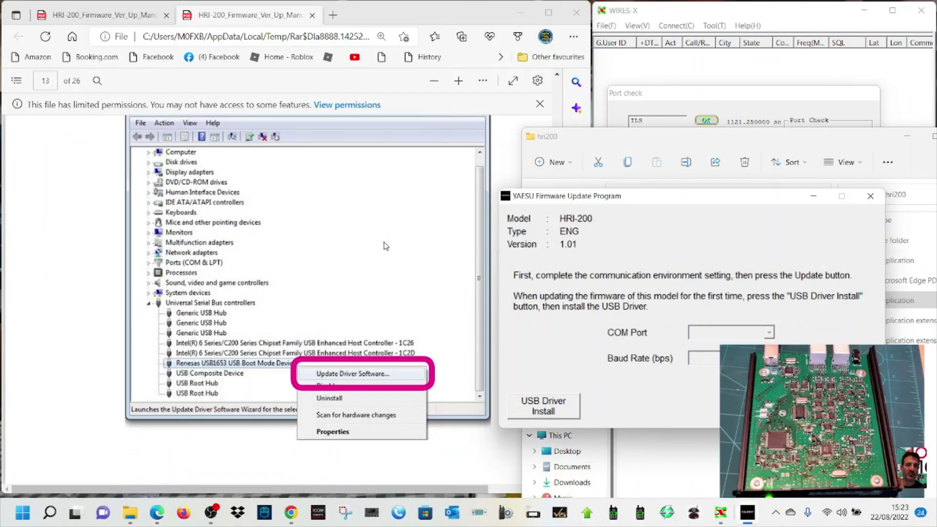
scroll(386, 246, down, 10)
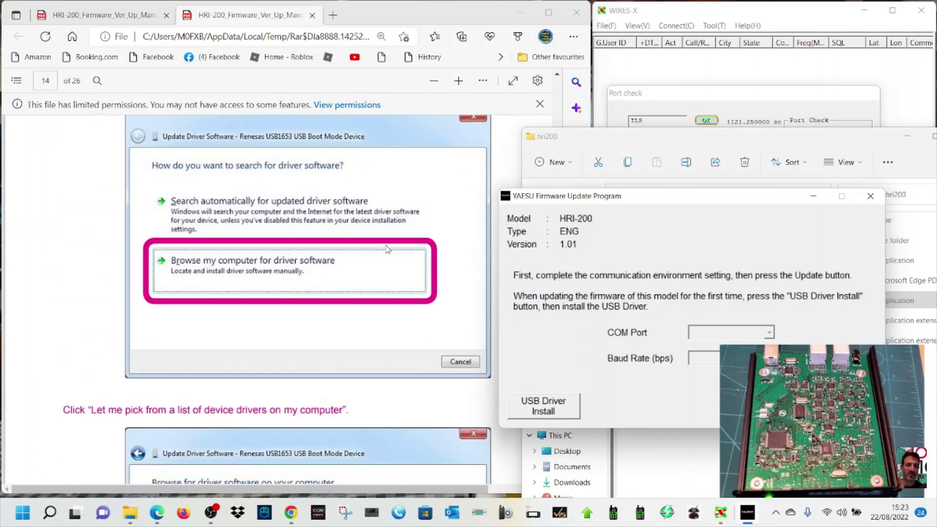
scroll(387, 249, down, 10)
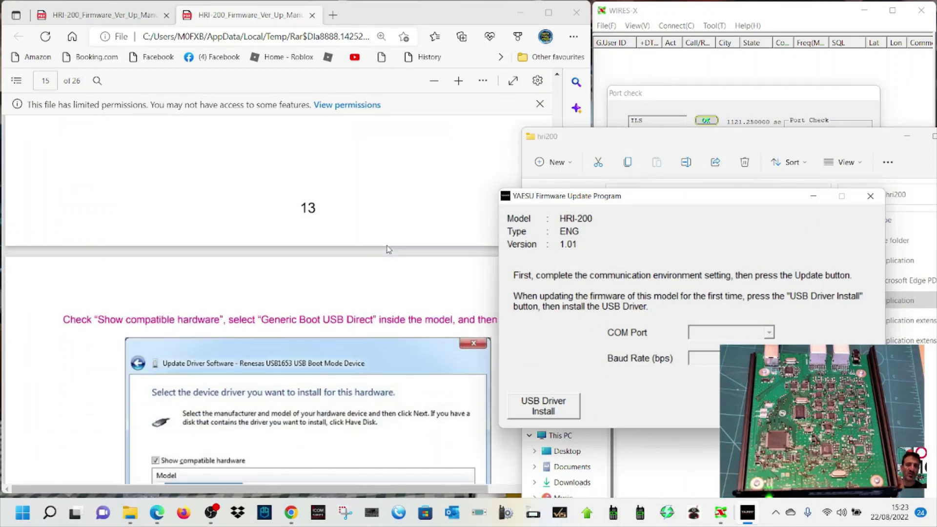
scroll(387, 249, down, 10)
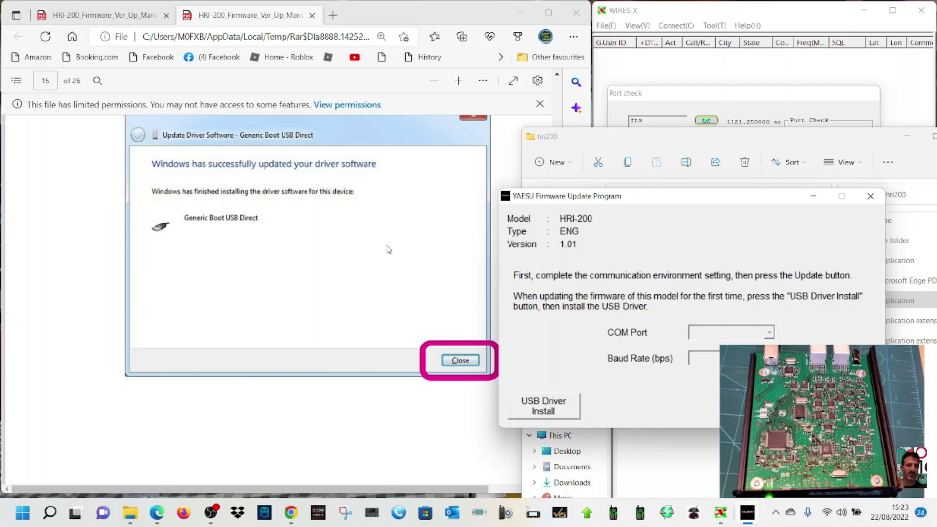
scroll(388, 250, down, 10)
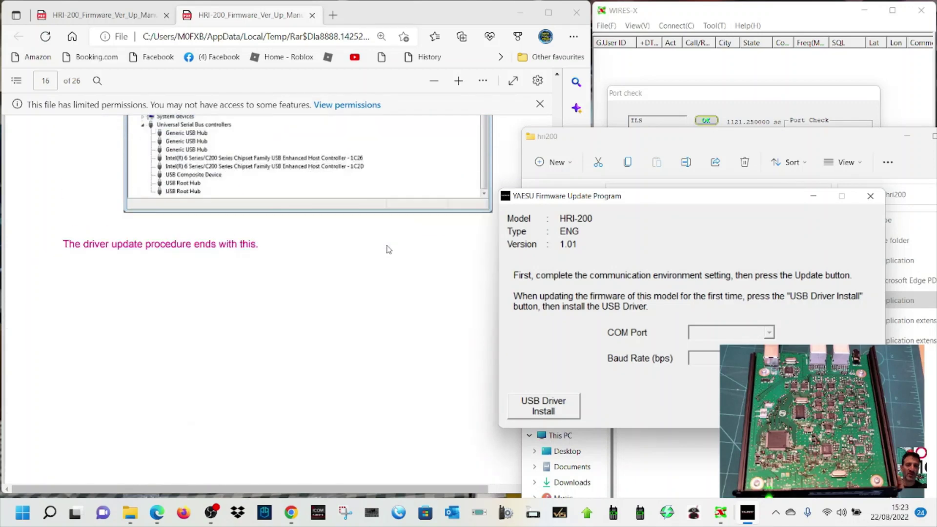
scroll(388, 250, down, 10)
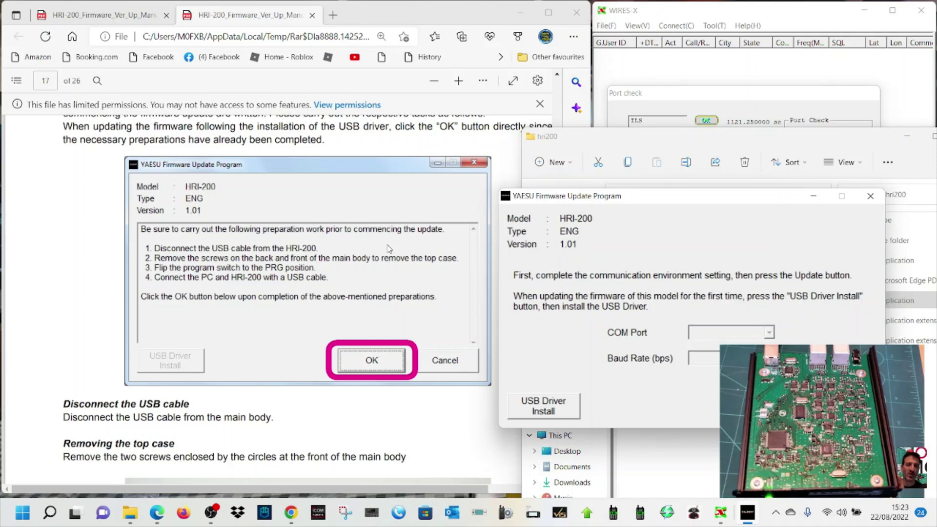
scroll(389, 249, up, 6)
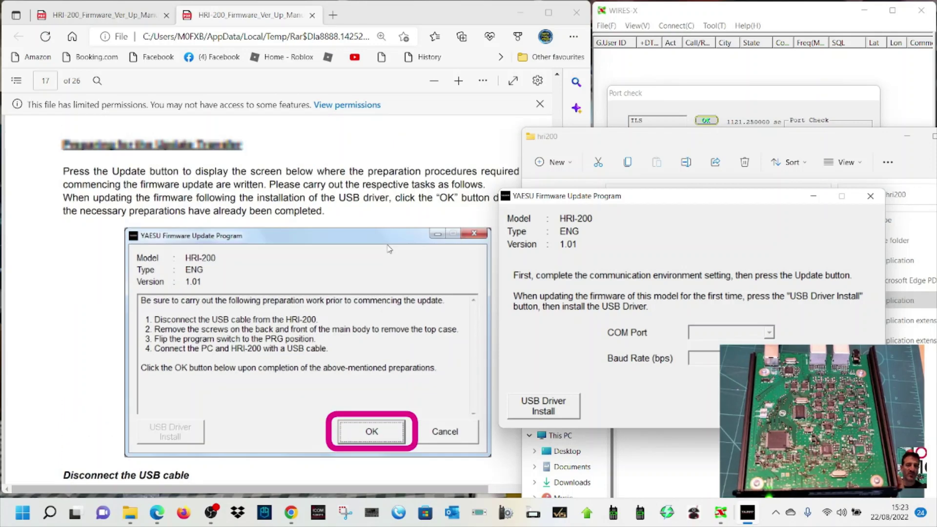
scroll(389, 249, down, 7)
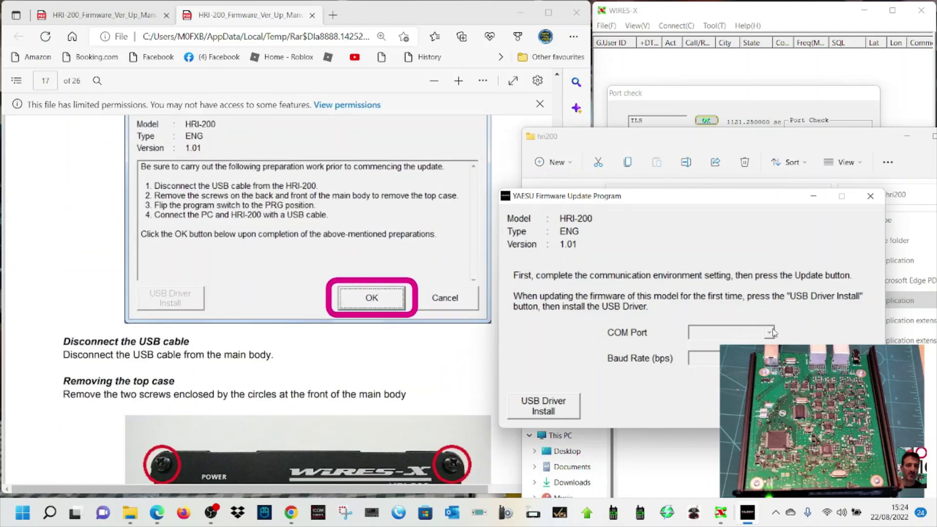
- Run the HRI-200 version 1.01 firmware update on the located USB device and acknowledge the closing instructions
key(Return)
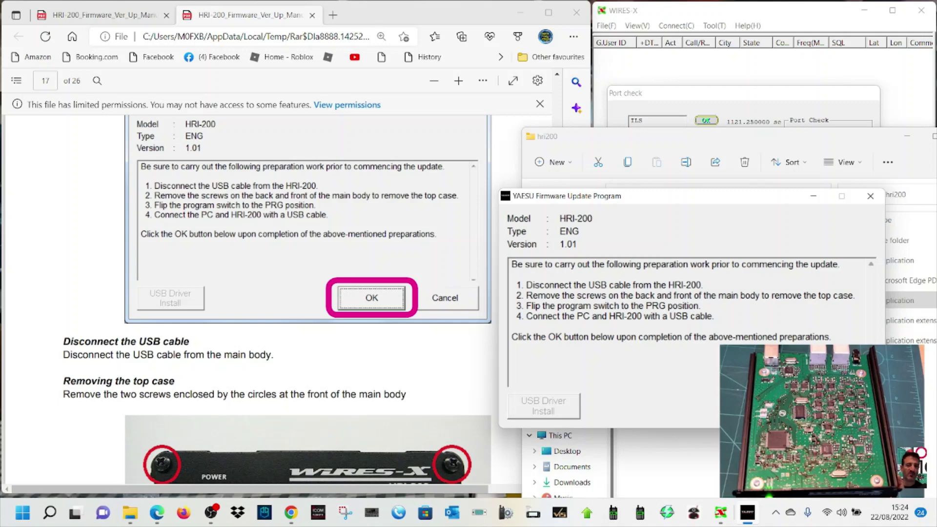
click(758, 406)
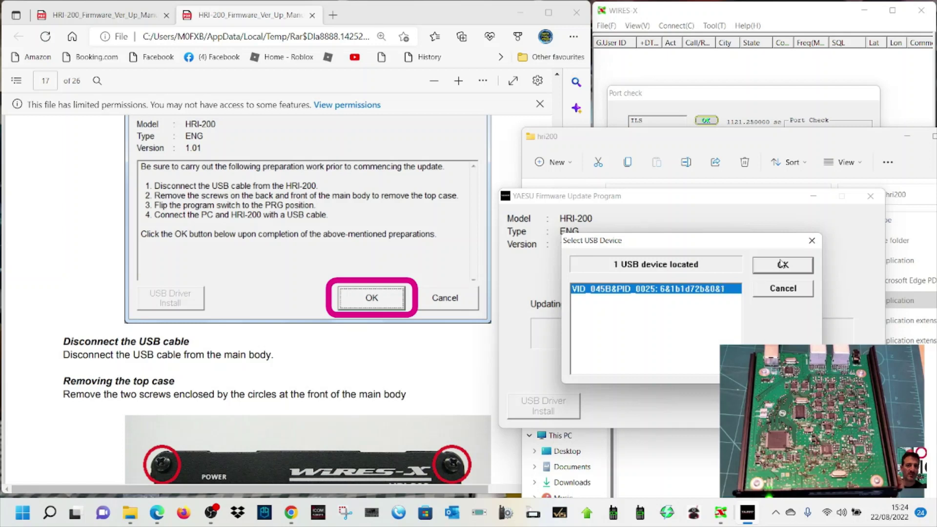
click(783, 265)
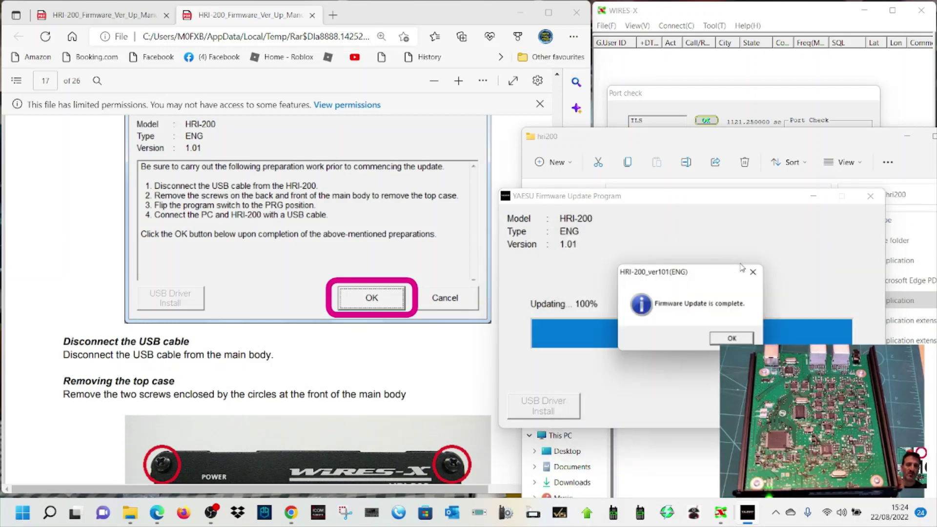
click(739, 340)
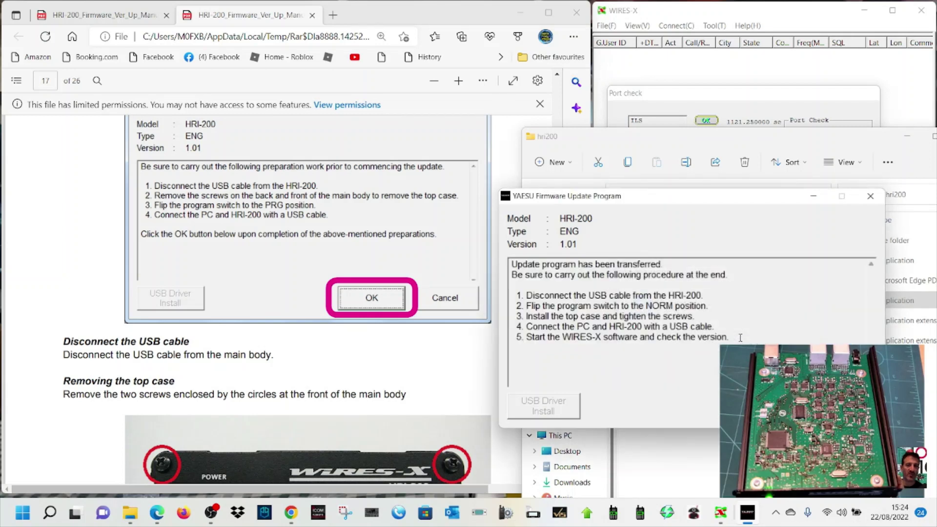
key(Return)
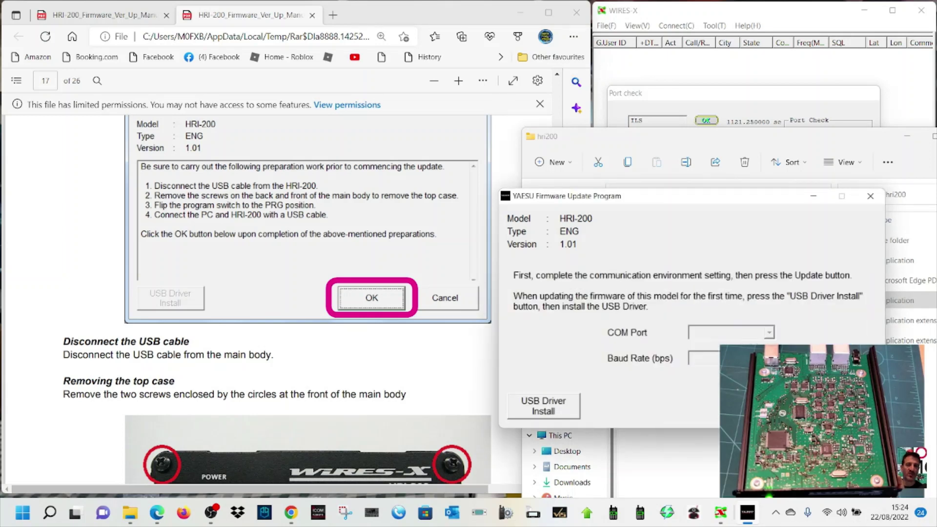
- Review the manual from the top case removal through the Firmware Update Screen section, including the completion and error pop-ups
scroll(332, 249, down, 8)
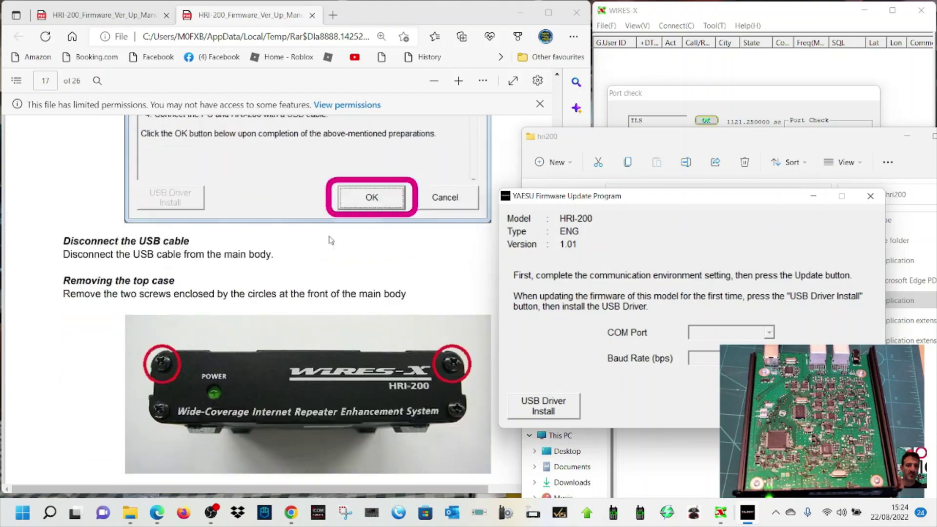
scroll(339, 258, down, 10)
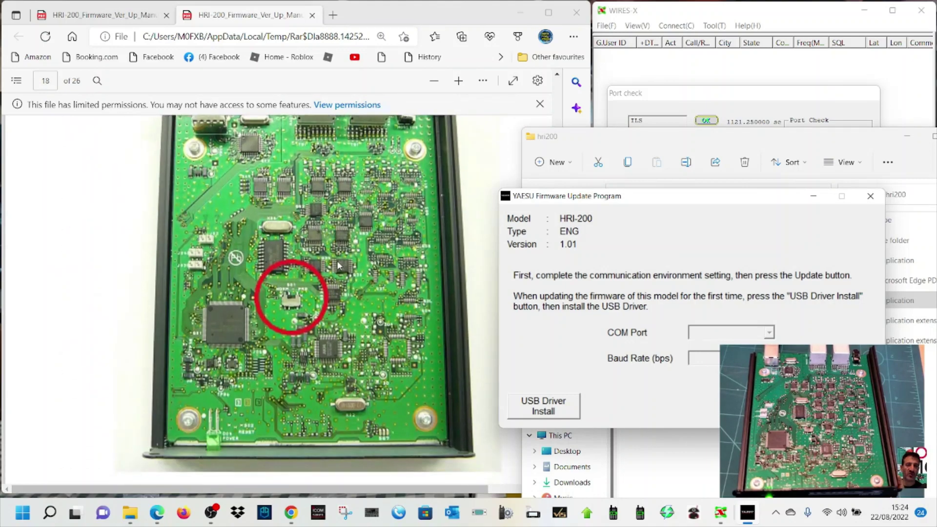
scroll(340, 265, down, 10)
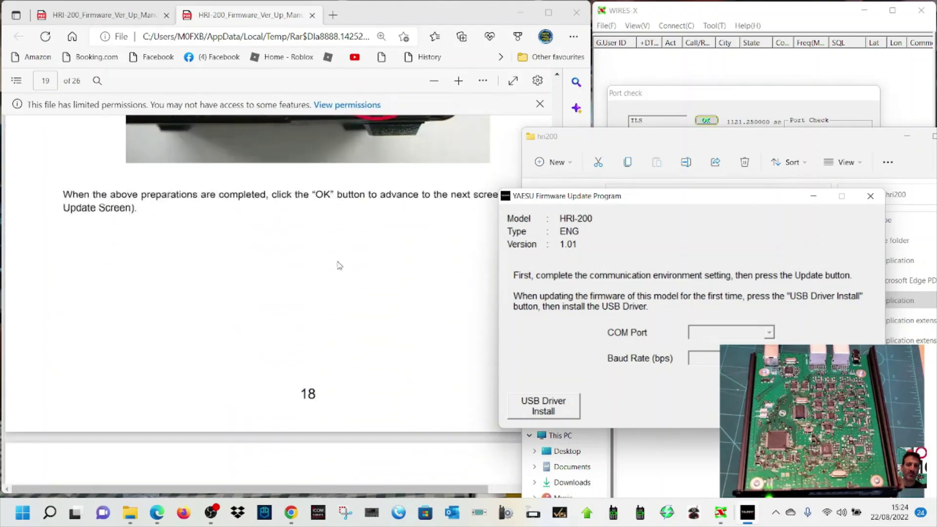
scroll(340, 265, down, 3)
scroll(339, 265, up, 4)
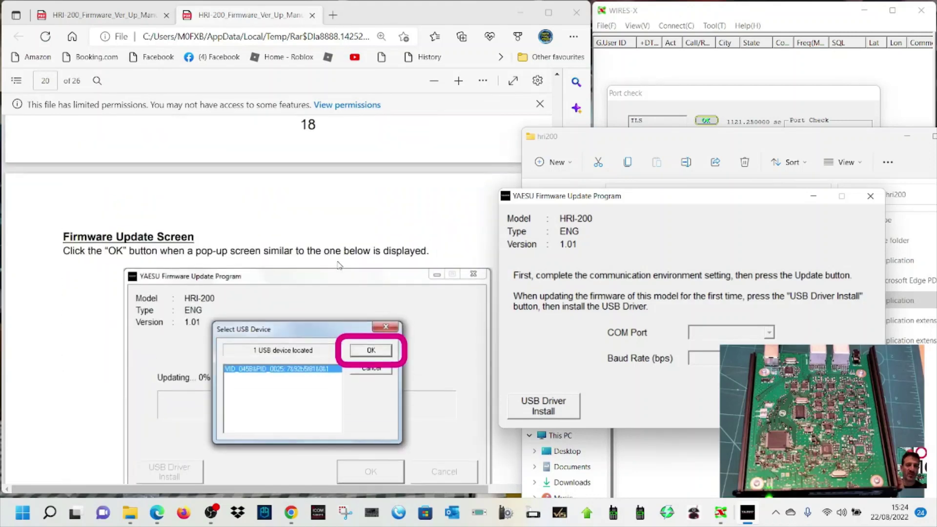
scroll(340, 265, down, 9)
scroll(339, 265, down, 8)
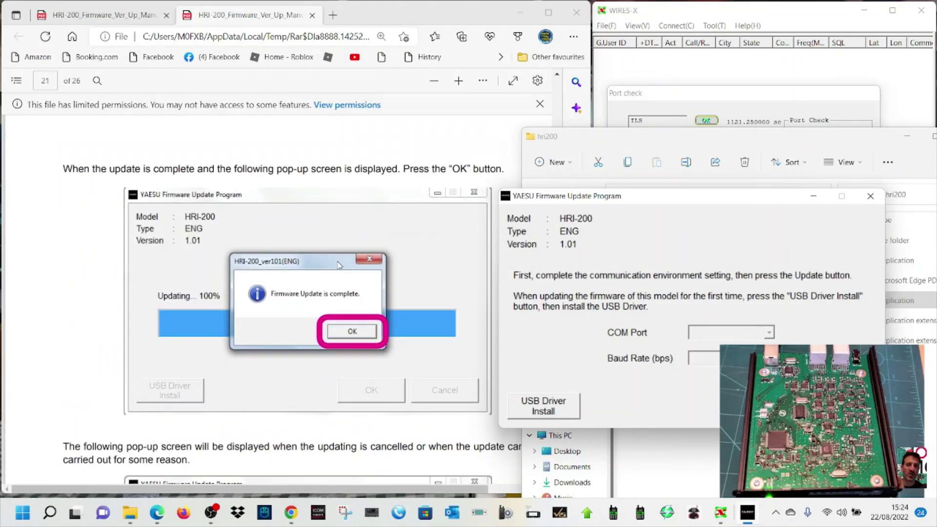
scroll(340, 265, down, 3)
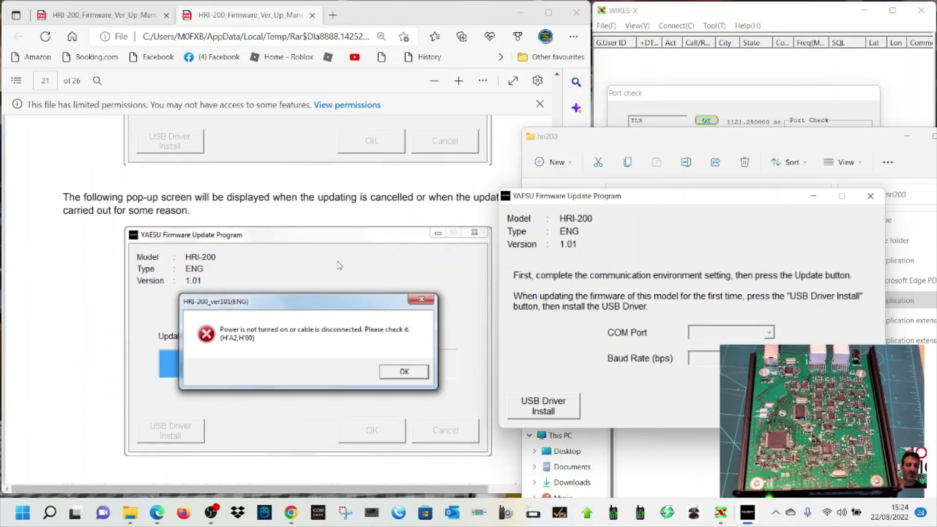
scroll(339, 266, down, 12)
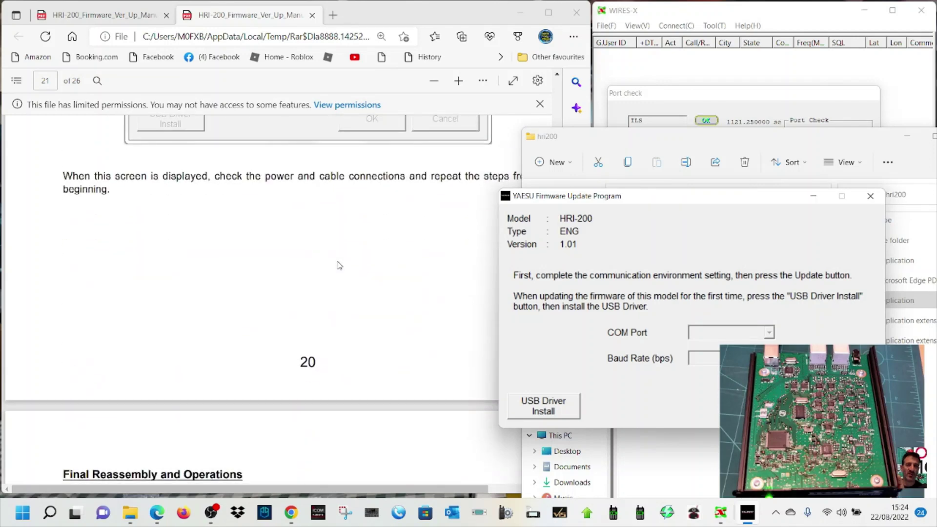
scroll(339, 265, up, 2)
- Read the manual's Final Reassembly and Operations section on returning the program switch to NORM and reinstalling the top case
scroll(339, 265, down, 14)
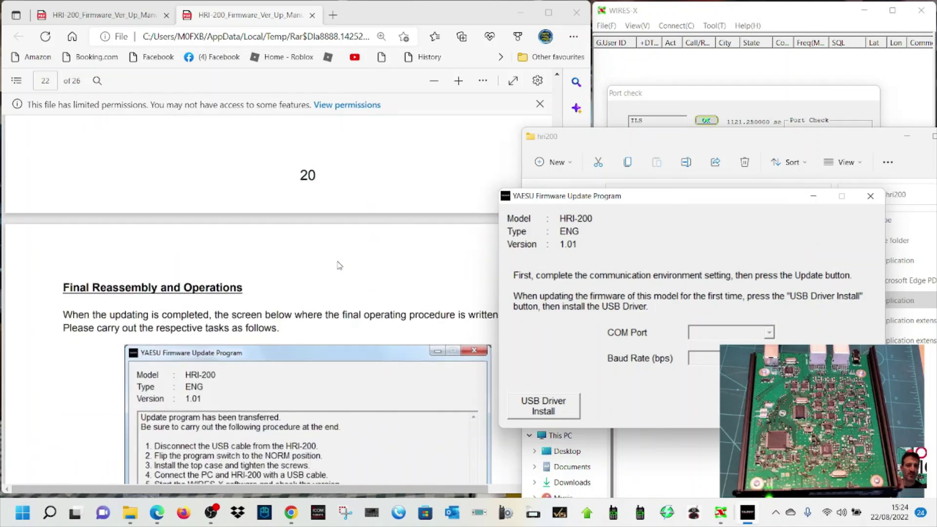
scroll(339, 265, down, 3)
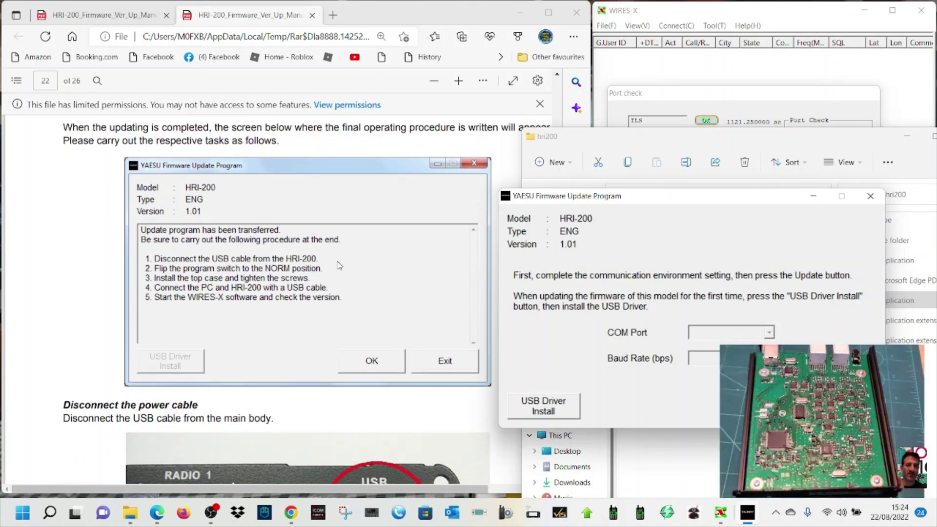
scroll(329, 236, down, 15)
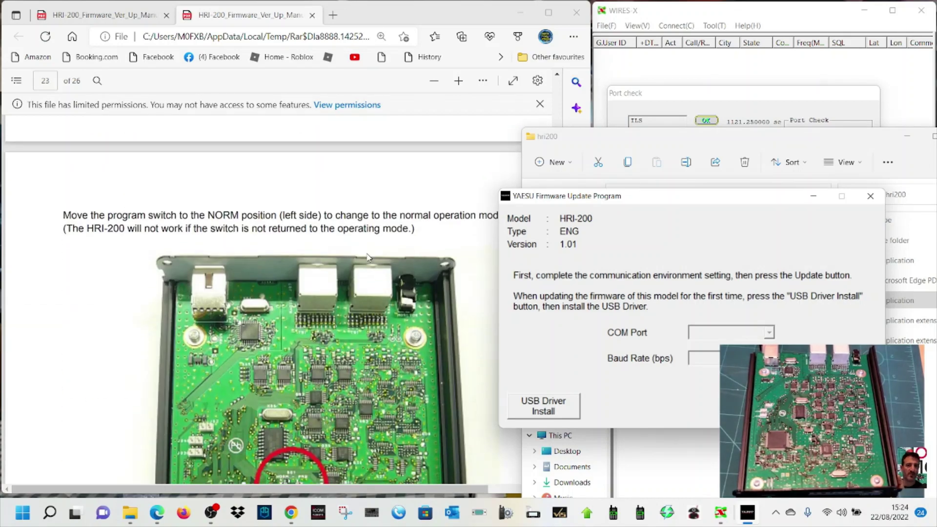
scroll(369, 259, down, 7)
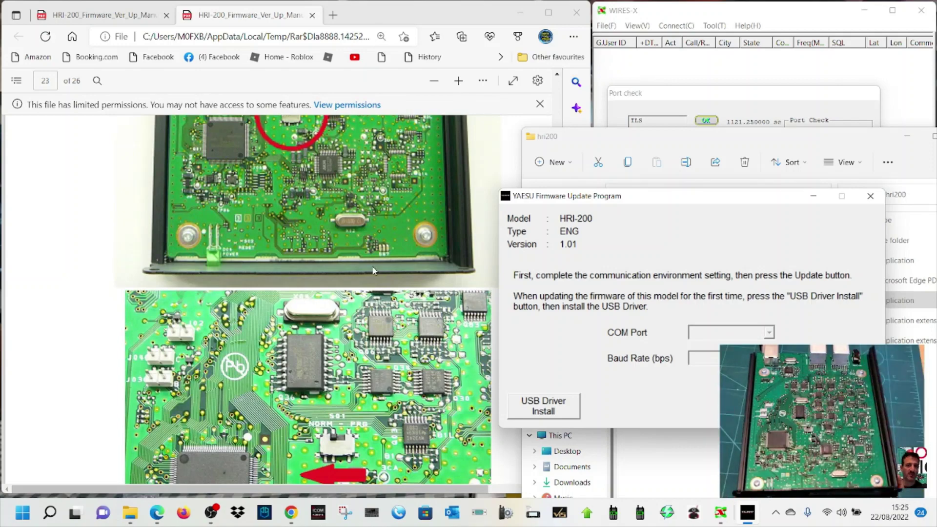
scroll(416, 279, down, 6)
scroll(417, 280, down, 20)
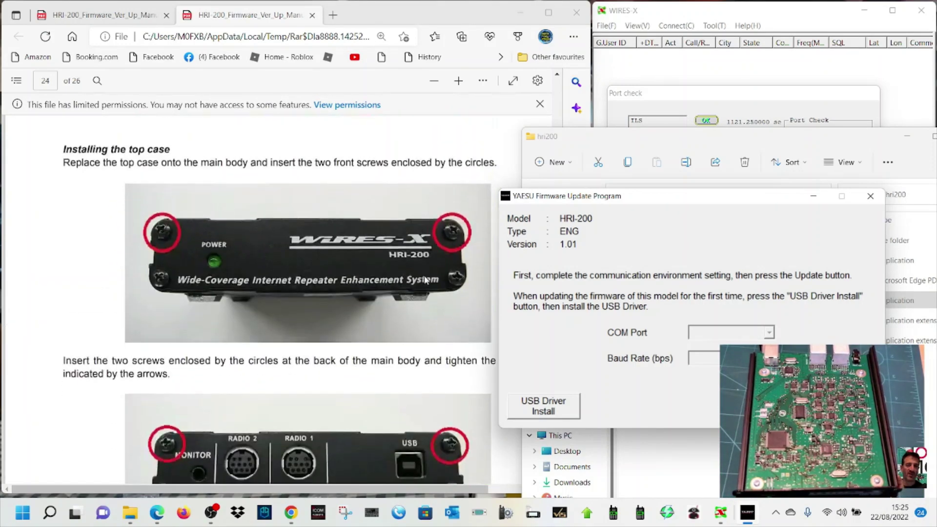
- Read the rest of the manual from installing the top case through the closing completion notes to the last page
scroll(429, 284, down, 8)
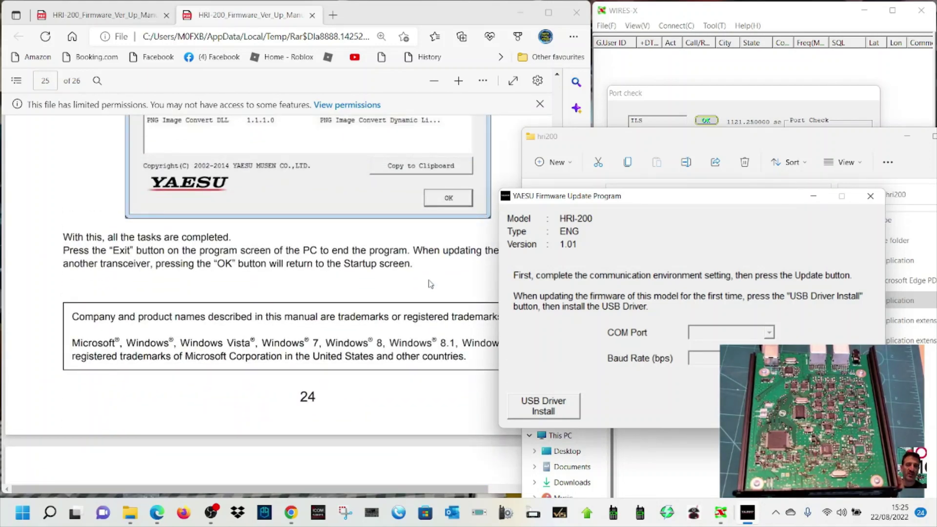
scroll(324, 313, down, 10)
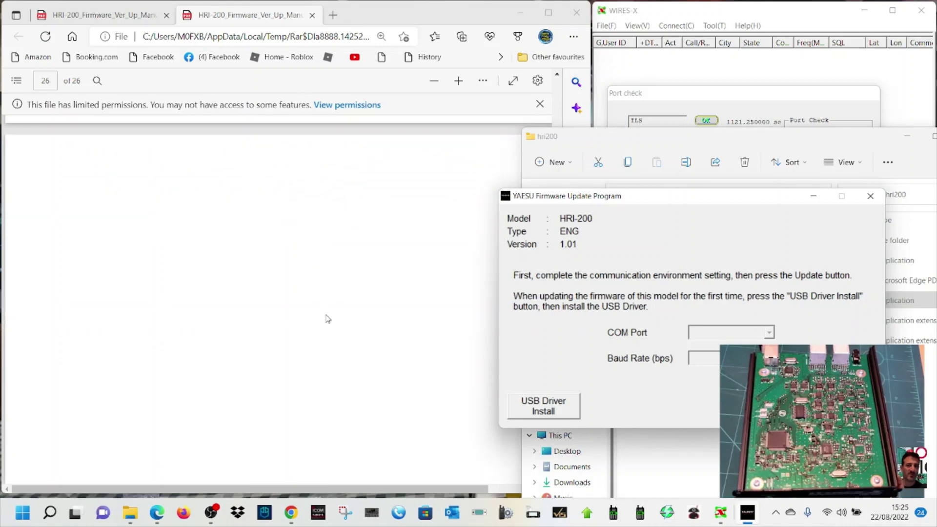
scroll(326, 330, down, 5)
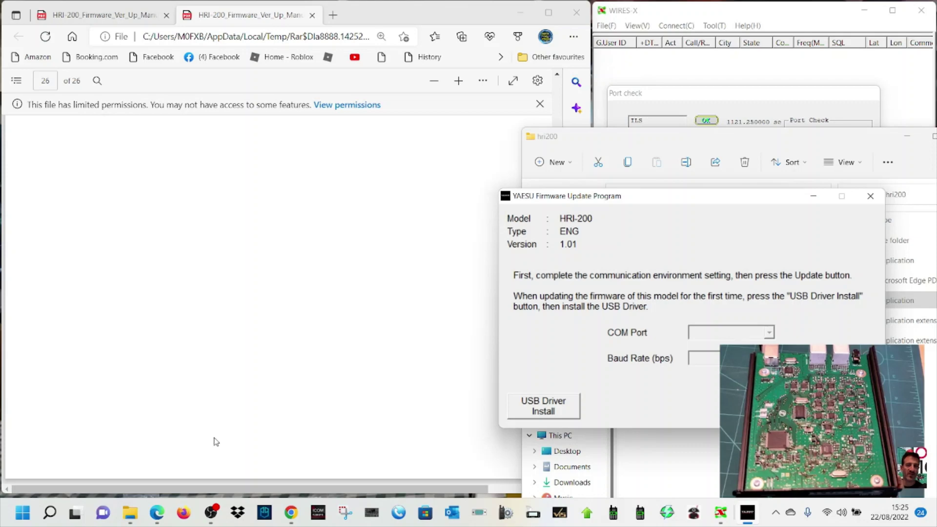
click(213, 516)
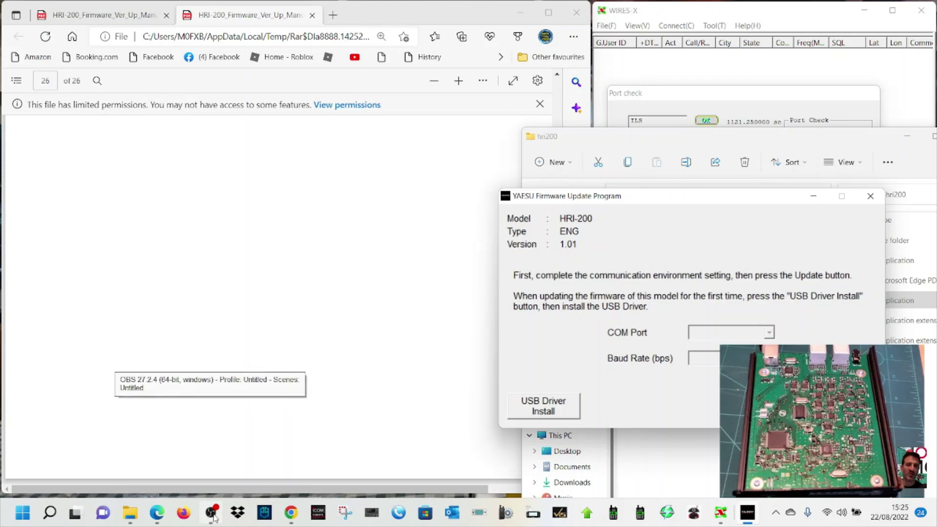
click(214, 516)
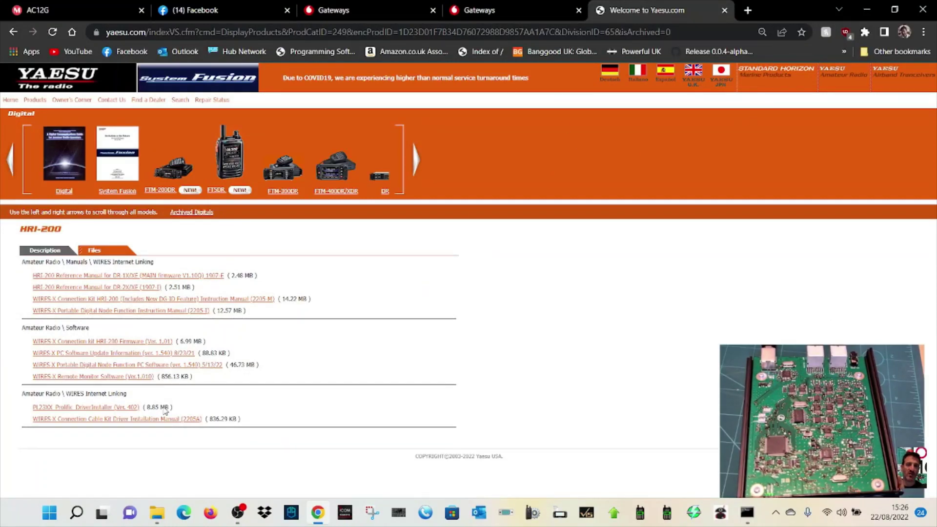
- Launch Wires-X, minimize the browser covering it, and open its About information to check the HRI-200 I/F box firmware version
click(71, 522)
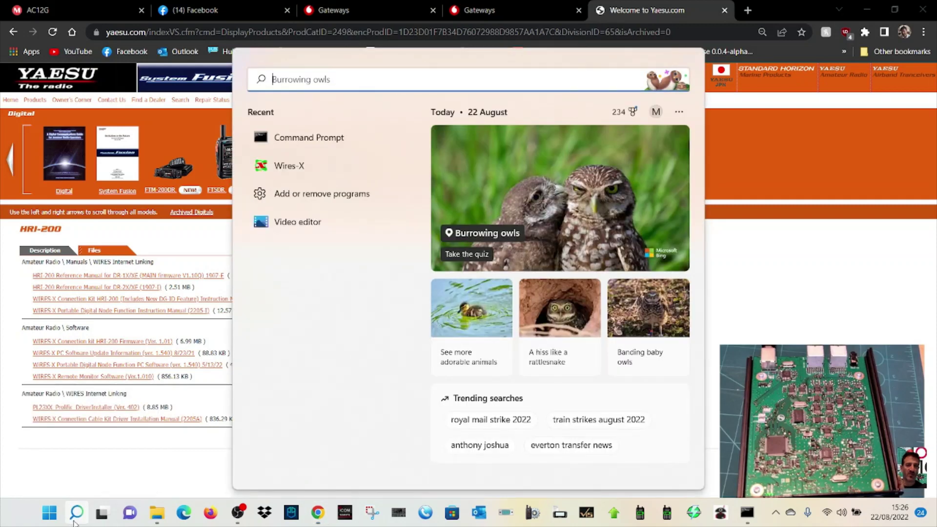
click(288, 163)
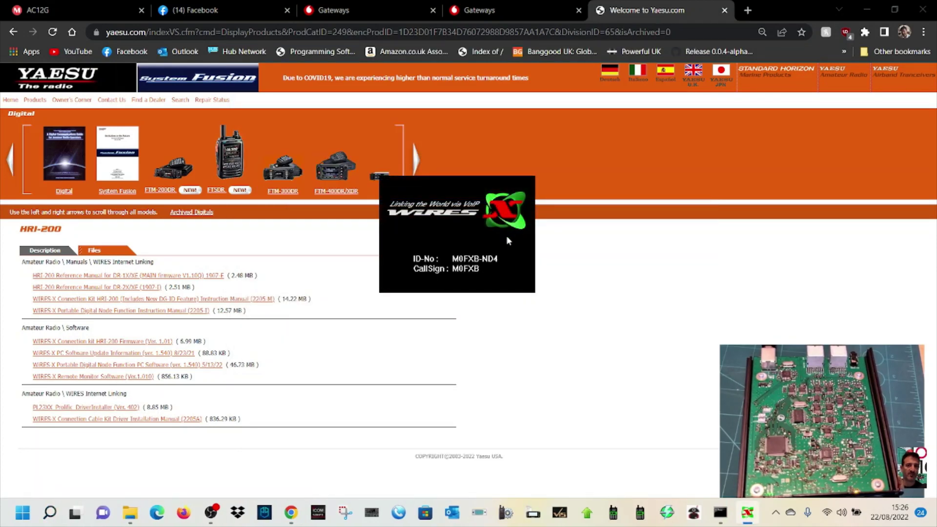
click(865, 10)
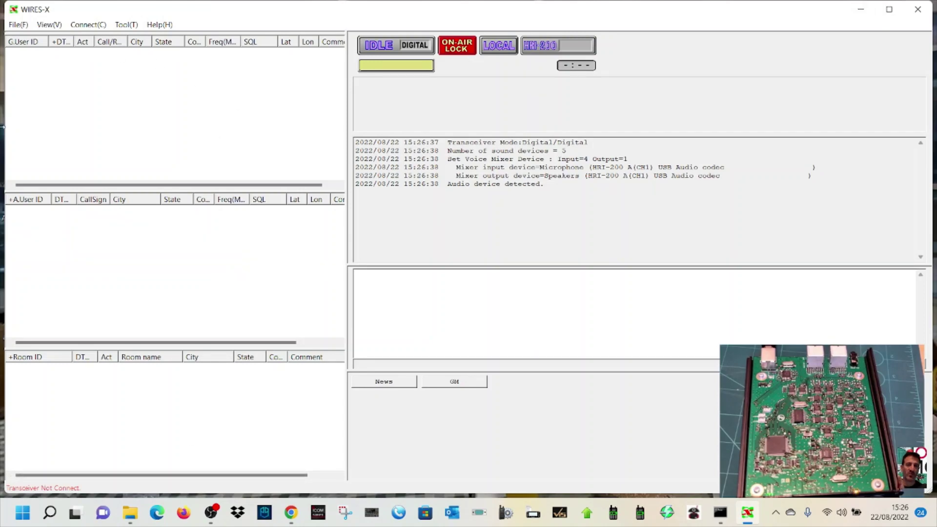
click(159, 25)
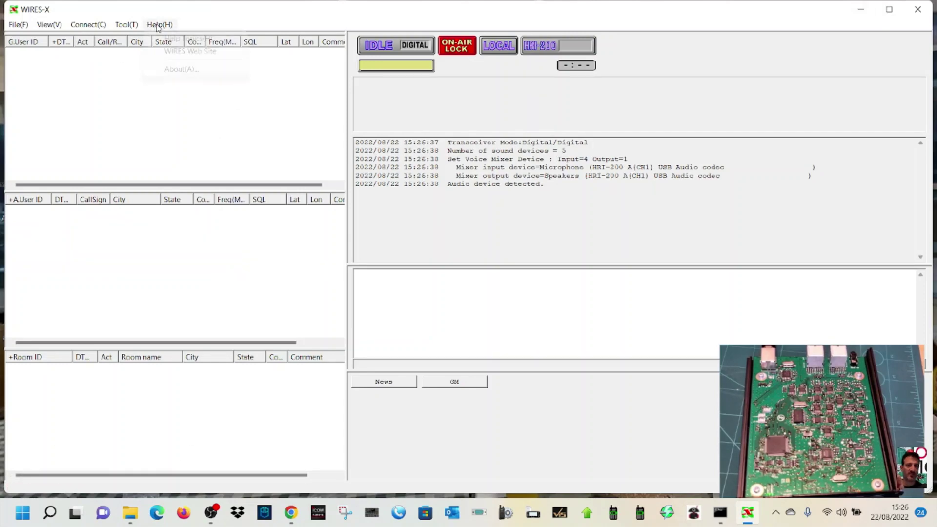
click(179, 68)
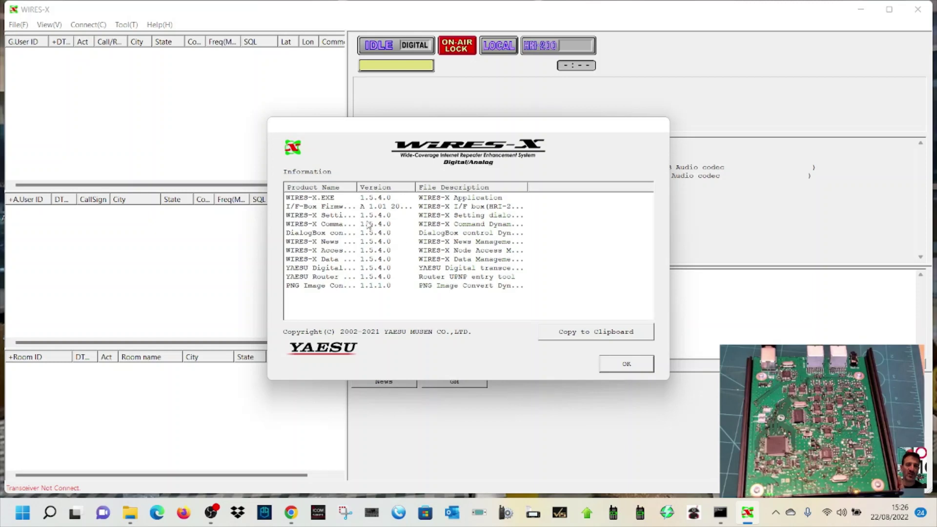